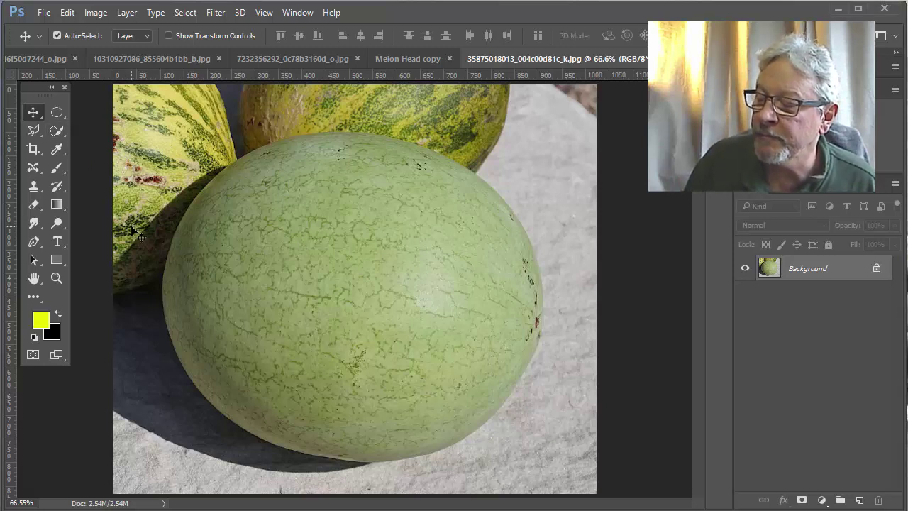
Select the large green melon in the foreground with the Quick Selection tool at brush size 35
{"action": "left_click", "coordinate": [55, 133]}
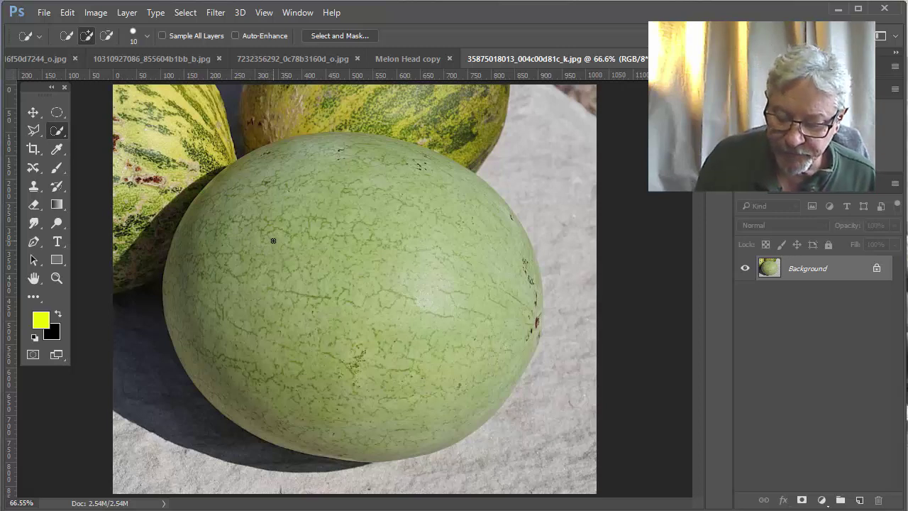
{"action": "key", "text": "bracketright"}
{"action": "key", "text": "bracketright"}
{"action": "key", "text": "bracketright"}
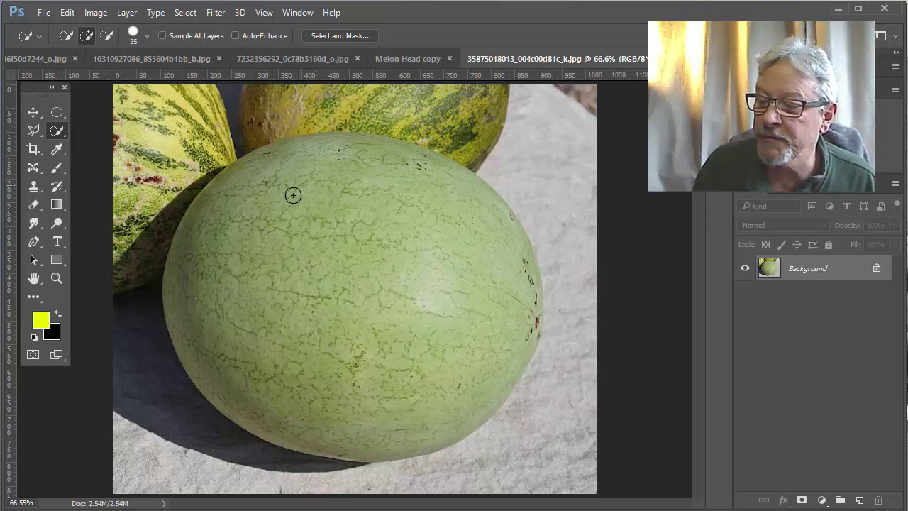
{"action": "mouse_move", "coordinate": [337, 210]}
{"action": "left_mouse_down"}
{"action": "mouse_move", "coordinate": [303, 229]}
{"action": "mouse_move", "coordinate": [290, 270]}
{"action": "mouse_move", "coordinate": [316, 308]}
{"action": "mouse_move", "coordinate": [371, 320]}
{"action": "mouse_move", "coordinate": [376, 246]}
{"action": "mouse_move", "coordinate": [328, 252]}
{"action": "mouse_move", "coordinate": [359, 304]}
{"action": "mouse_move", "coordinate": [399, 304]}
{"action": "left_mouse_up"}
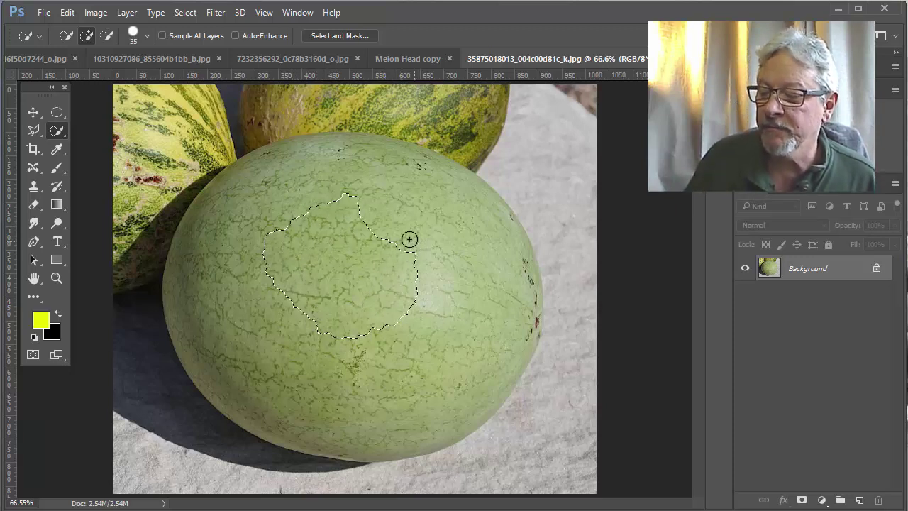
{"action": "mouse_move", "coordinate": [385, 217]}
{"action": "left_mouse_down"}
{"action": "mouse_move", "coordinate": [420, 255]}
{"action": "mouse_move", "coordinate": [429, 304]}
{"action": "mouse_move", "coordinate": [418, 339]}
{"action": "mouse_move", "coordinate": [376, 365]}
{"action": "mouse_move", "coordinate": [278, 353]}
{"action": "mouse_move", "coordinate": [230, 298]}
{"action": "mouse_move", "coordinate": [224, 264]}
{"action": "mouse_move", "coordinate": [249, 217]}
{"action": "mouse_move", "coordinate": [334, 205]}
{"action": "mouse_move", "coordinate": [411, 227]}
{"action": "mouse_move", "coordinate": [436, 267]}
{"action": "mouse_move", "coordinate": [454, 334]}
{"action": "mouse_move", "coordinate": [448, 363]}
{"action": "mouse_move", "coordinate": [418, 378]}
{"action": "left_mouse_up"}
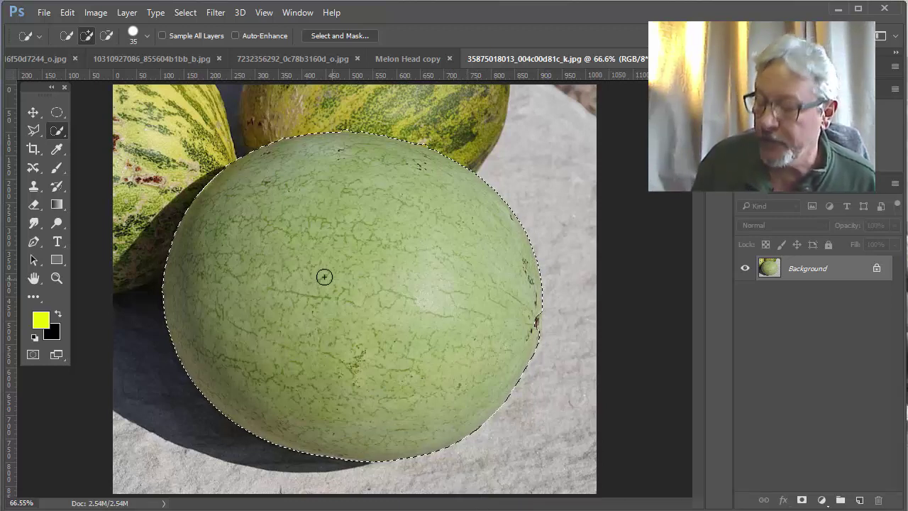
Subtract the yellow melon areas spilling over the green melon's upper edge from the selection, using brush size 10
{"action": "left_click", "coordinate": [56, 279]}
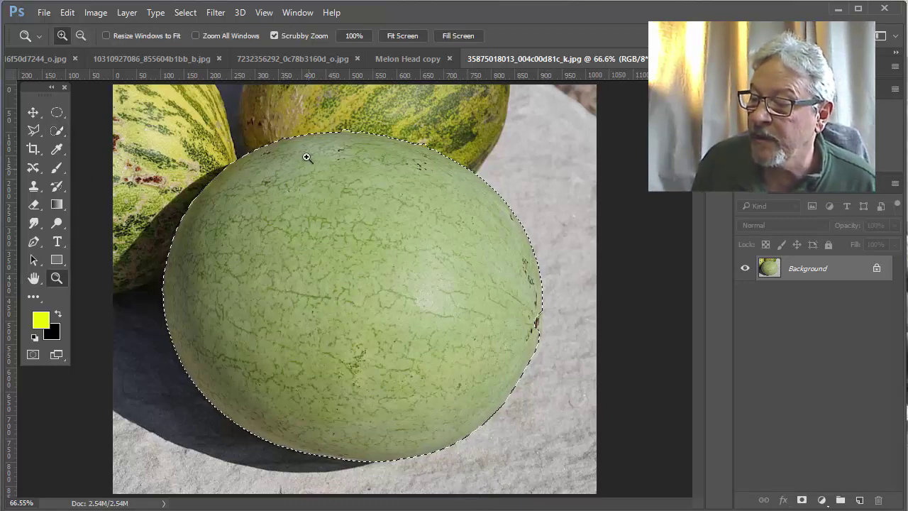
{"action": "left_click_drag", "start_coordinate": [330, 138], "coordinate": [397, 166]}
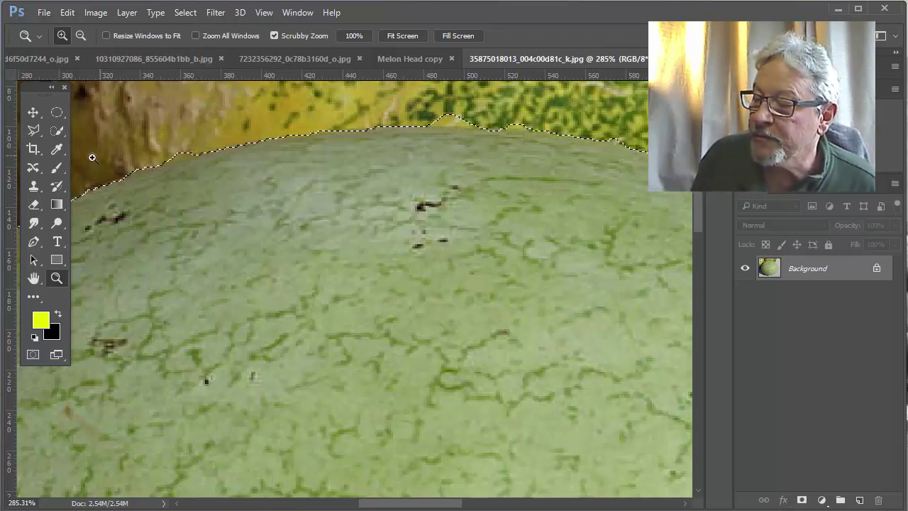
{"action": "left_click", "coordinate": [58, 131]}
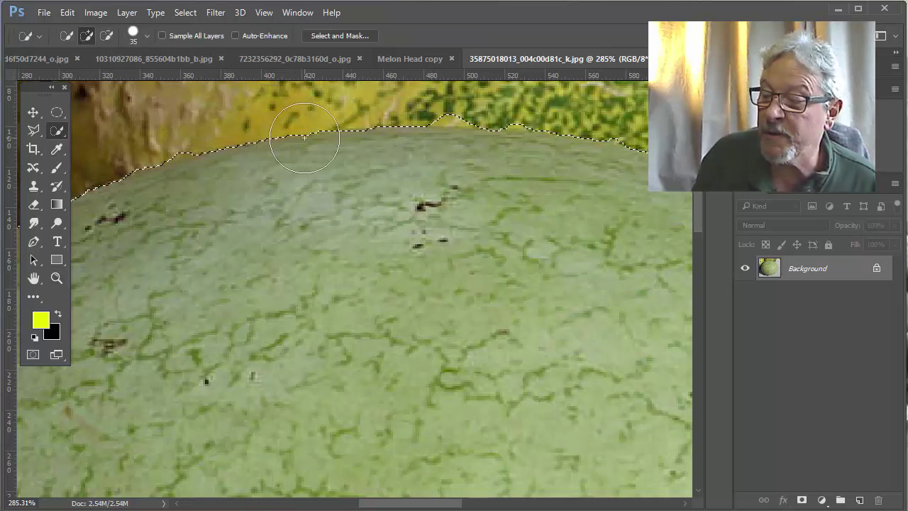
{"action": "key", "text": "bracketleft"}
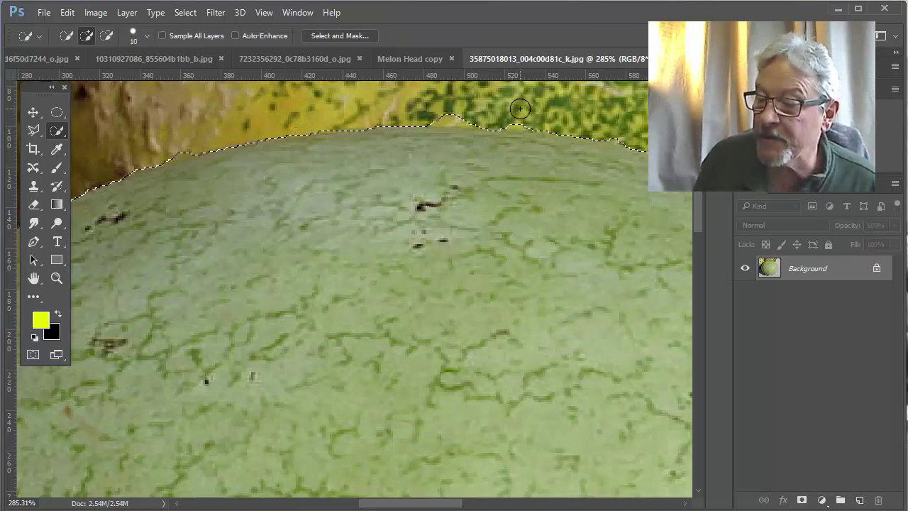
{"action": "key", "text": "alt"}
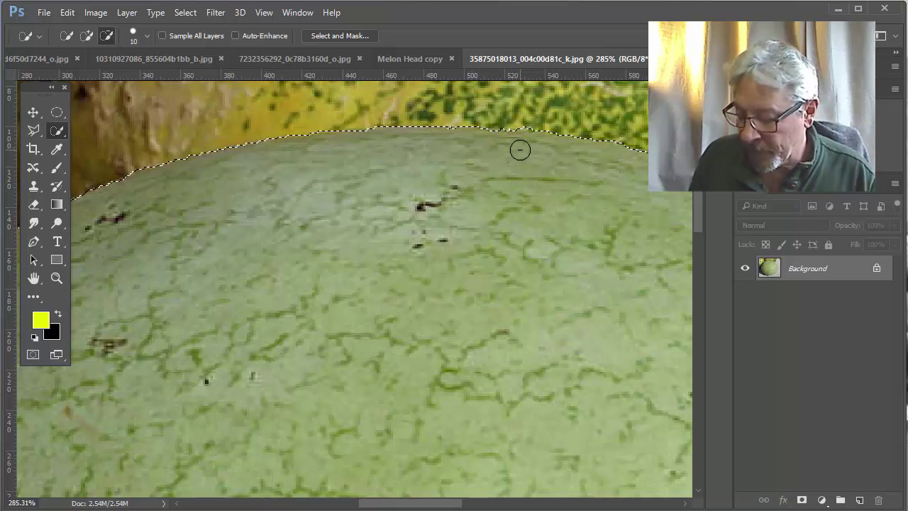
{"action": "key", "text": "alt"}
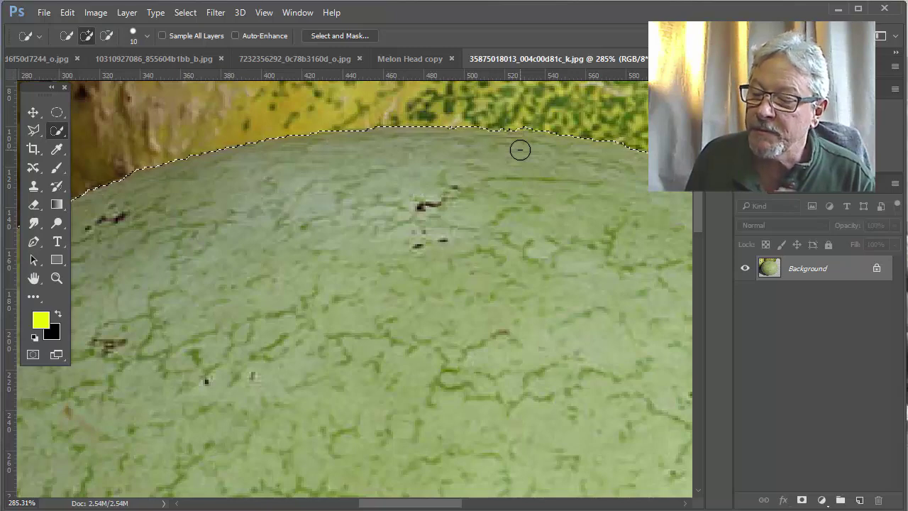
{"action": "key", "text": "ctrl+0"}
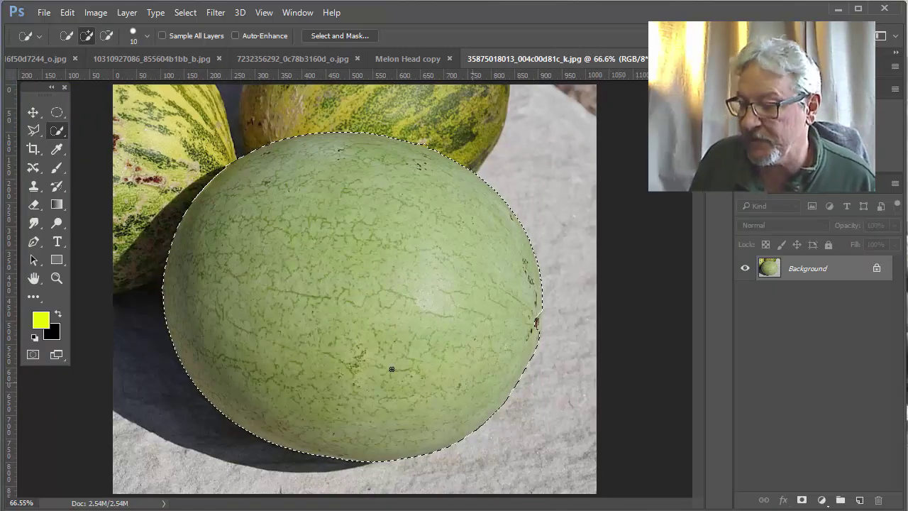
Add the missing dark blemish at the melon's right edge to the selection and trim the overshoot onto the cloth
{"action": "left_click", "coordinate": [62, 280]}
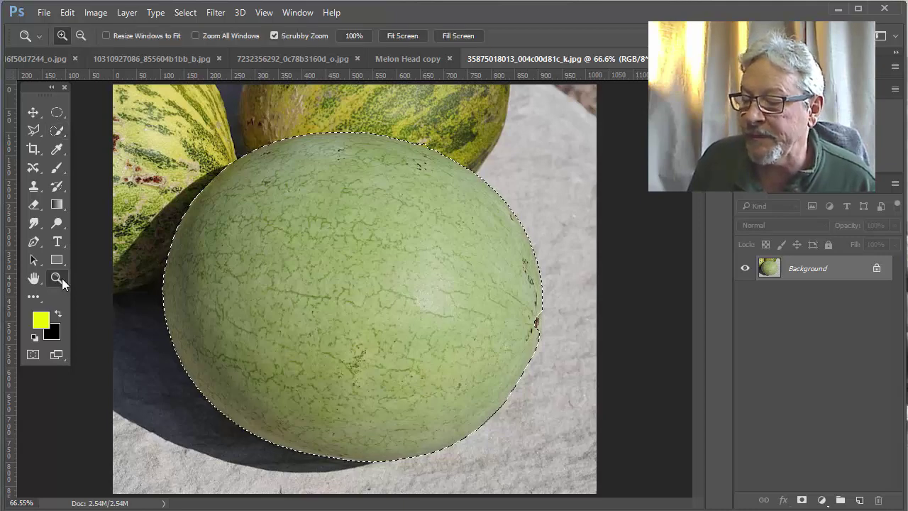
{"action": "left_click_drag", "start_coordinate": [513, 339], "coordinate": [502, 285]}
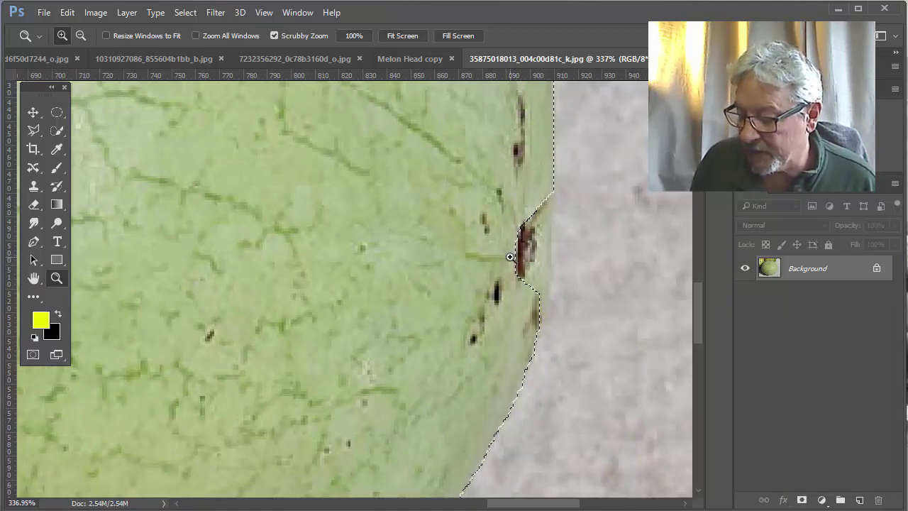
{"action": "key", "text": "w"}
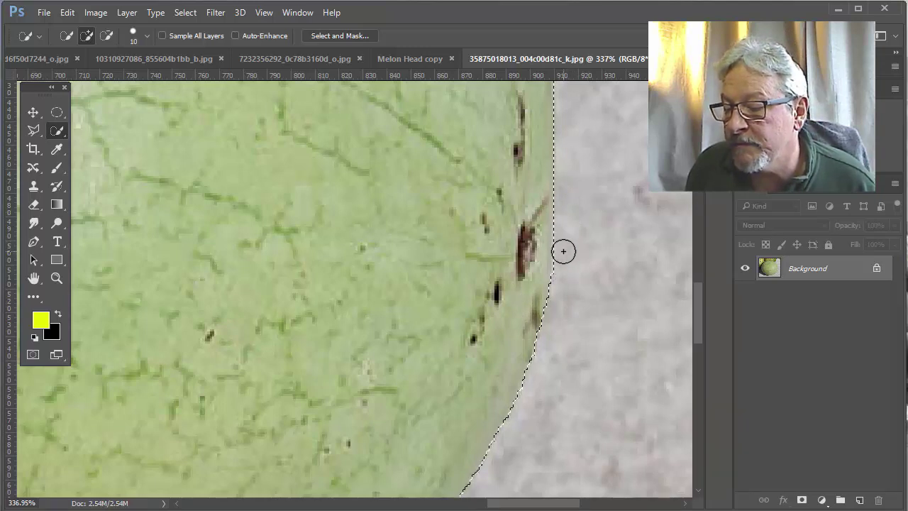
{"action": "key", "text": "alt"}
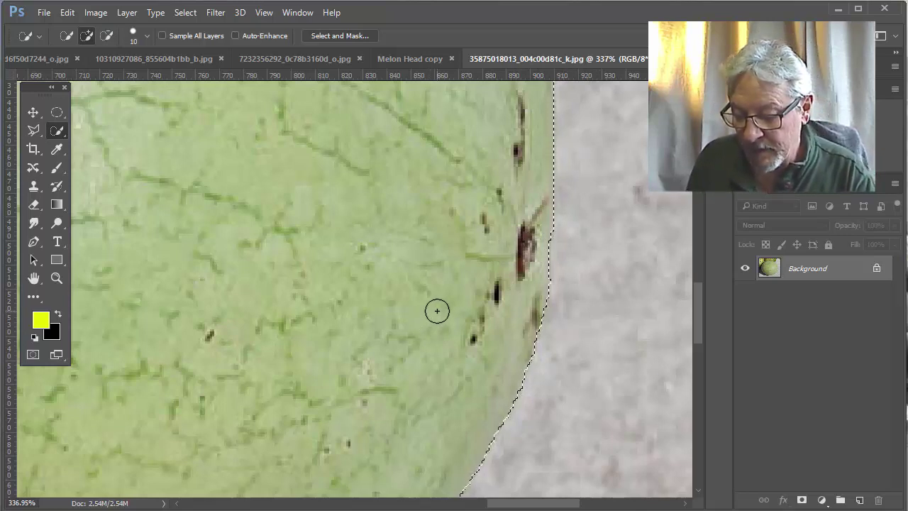
{"action": "key", "text": "ctrl+0"}
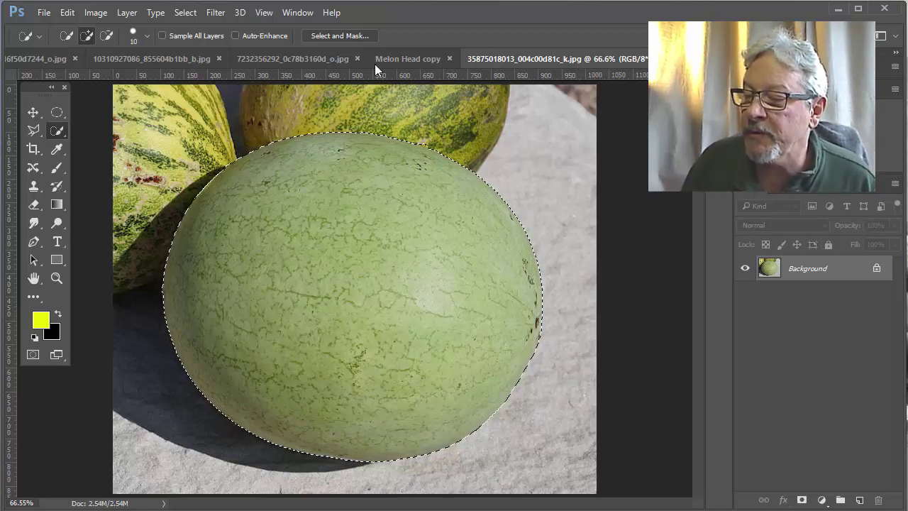
Open the melon selection in Select and Mask and show it in the Black & White view
{"action": "left_click", "coordinate": [327, 35]}
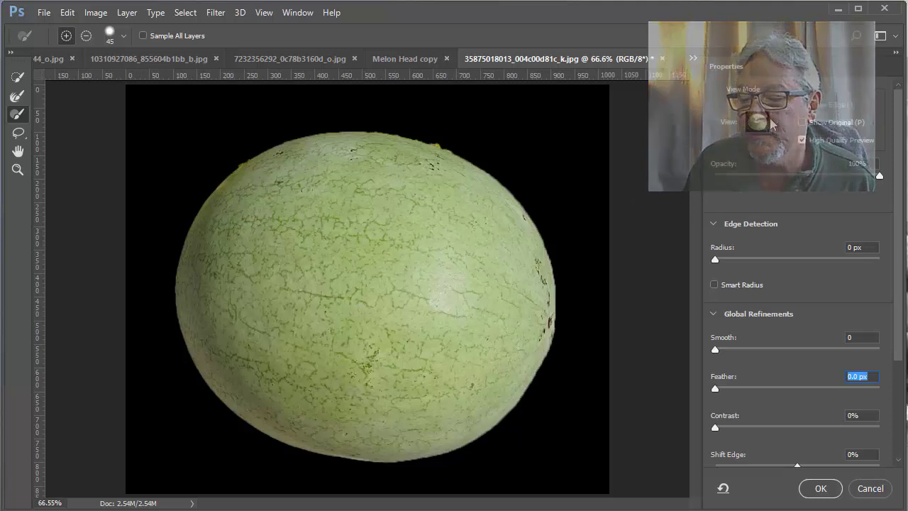
{"action": "left_click", "coordinate": [775, 126]}
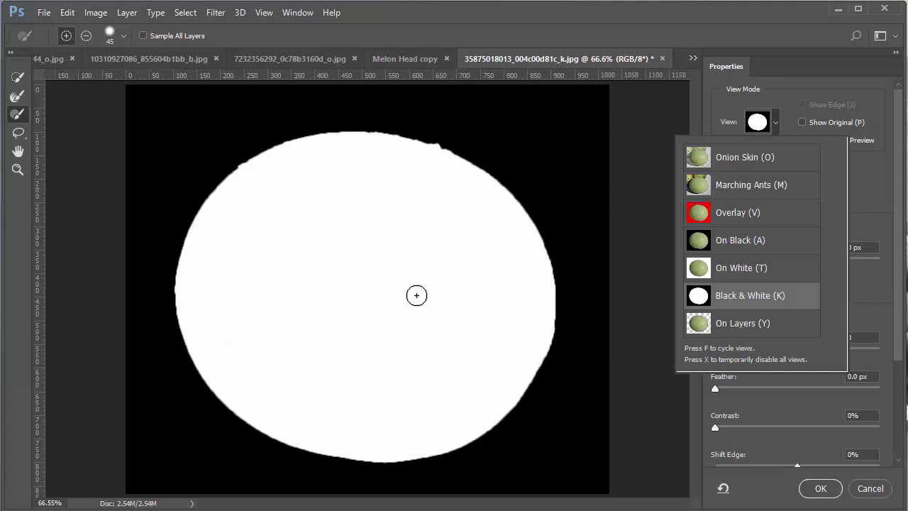
{"action": "key", "text": "z"}
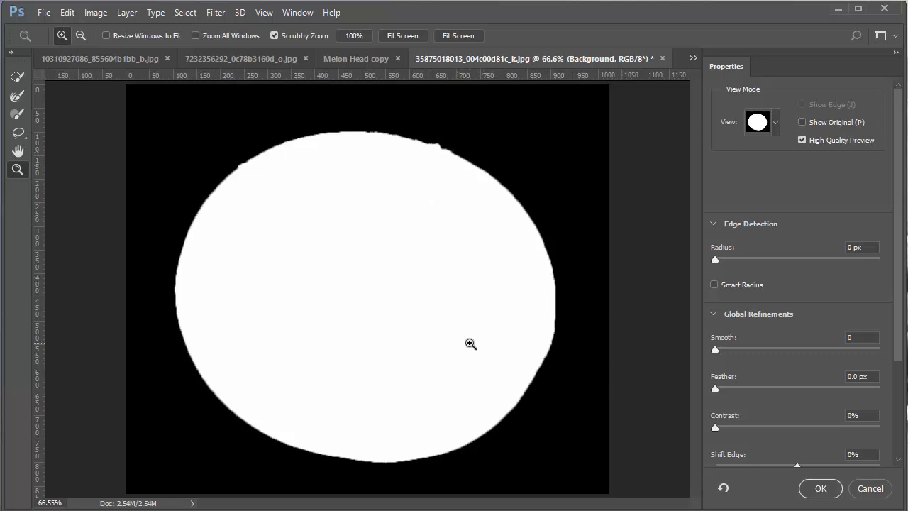
Subtract the small bumps along the melon mask's upper edge with the Quick Selection tool and the 45 px brush
{"action": "left_click", "coordinate": [15, 79]}
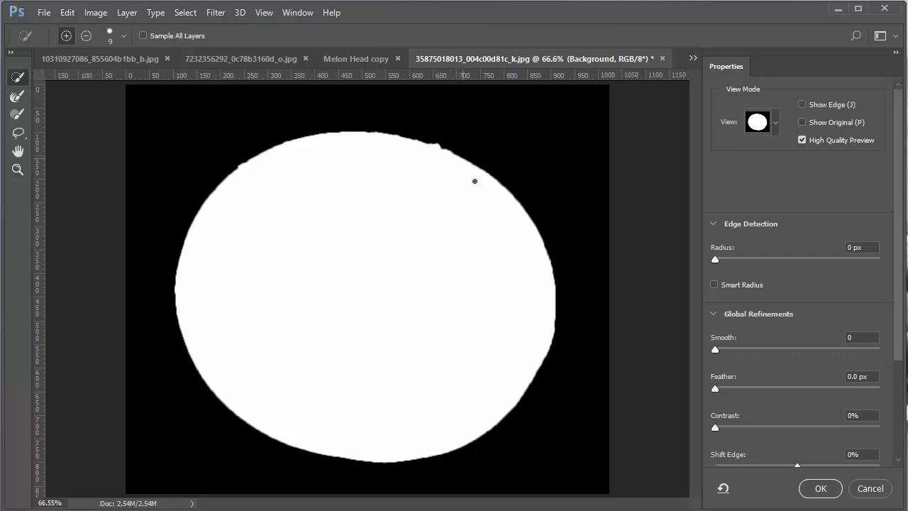
{"action": "key", "text": "alt"}
{"action": "left_click", "coordinate": [17, 116]}
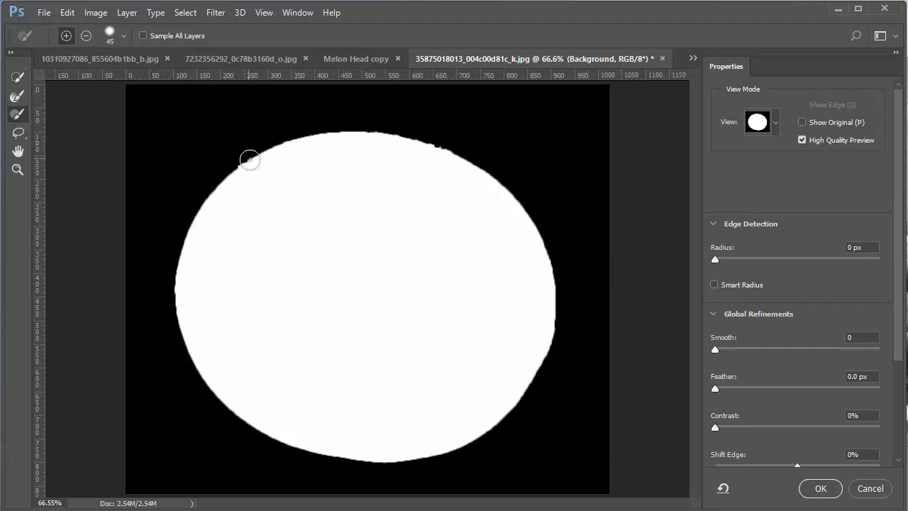
{"action": "left_click_drag", "start_coordinate": [225, 138], "coordinate": [217, 137]}
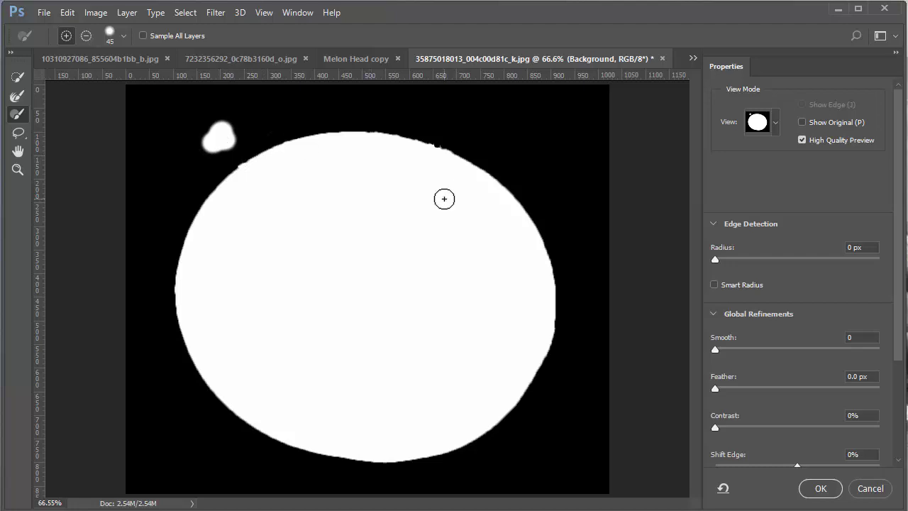
{"action": "key", "text": "ctrl+z"}
{"action": "mouse_move", "coordinate": [439, 209]}
{"action": "left_mouse_down"}
{"action": "mouse_move", "coordinate": [373, 183]}
{"action": "mouse_move", "coordinate": [266, 185]}
{"action": "mouse_move", "coordinate": [228, 200]}
{"action": "left_mouse_up"}
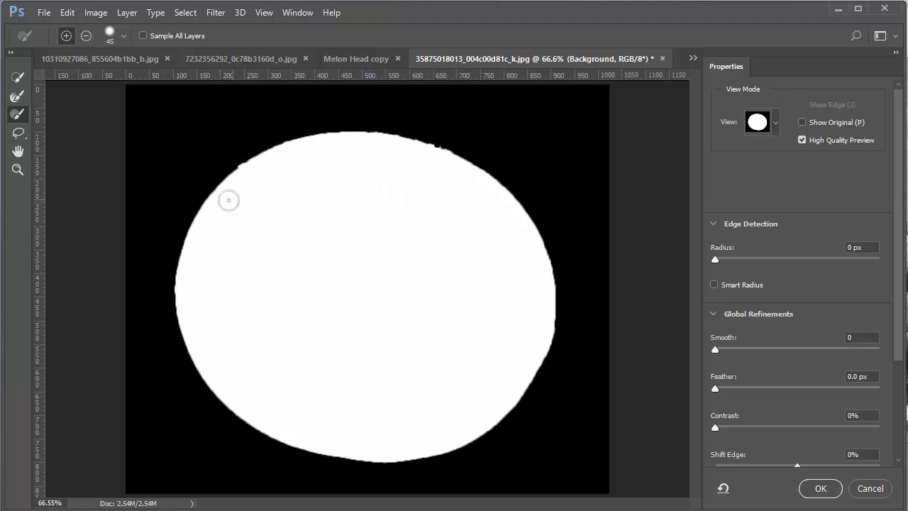
{"action": "key", "text": "alt"}
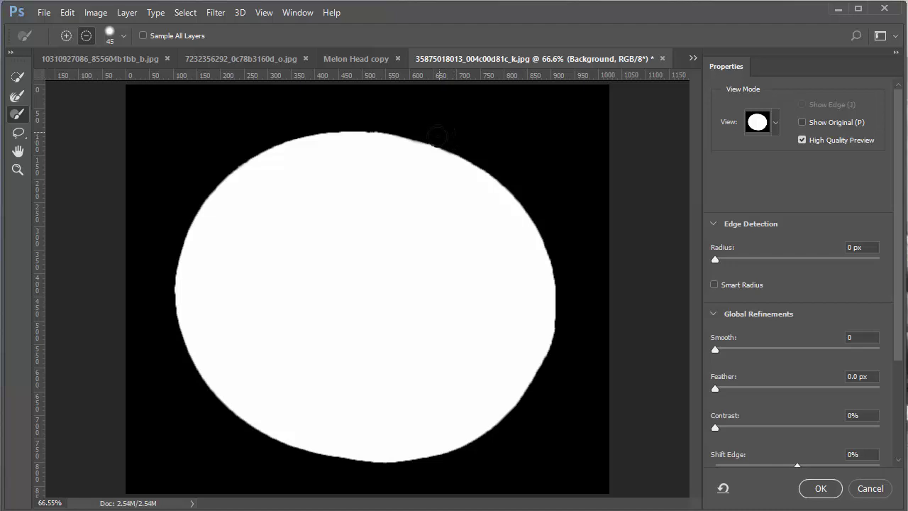
{"action": "key", "text": "alt"}
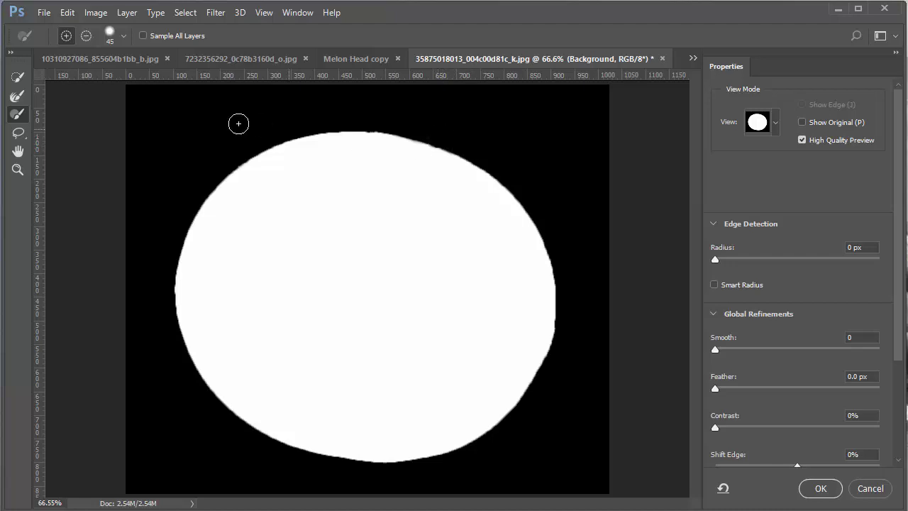
{"action": "left_click", "coordinate": [122, 38]}
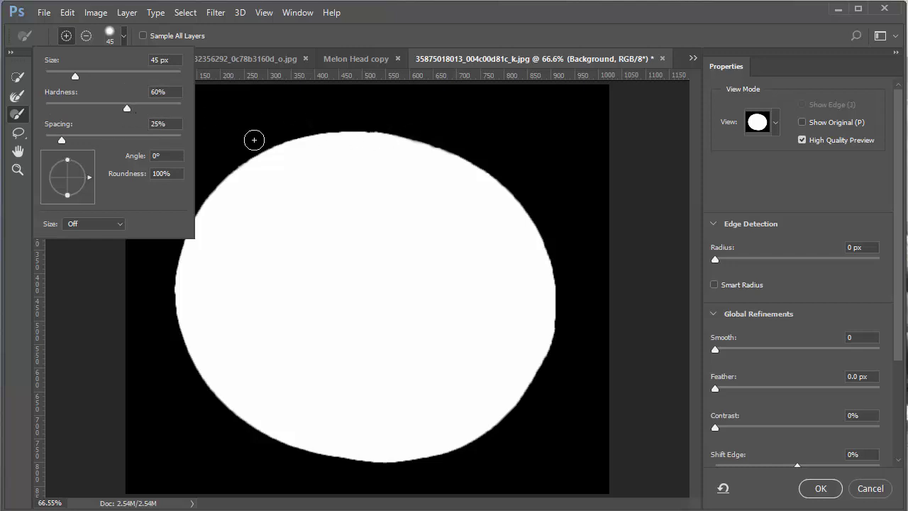
{"action": "left_click", "coordinate": [501, 44]}
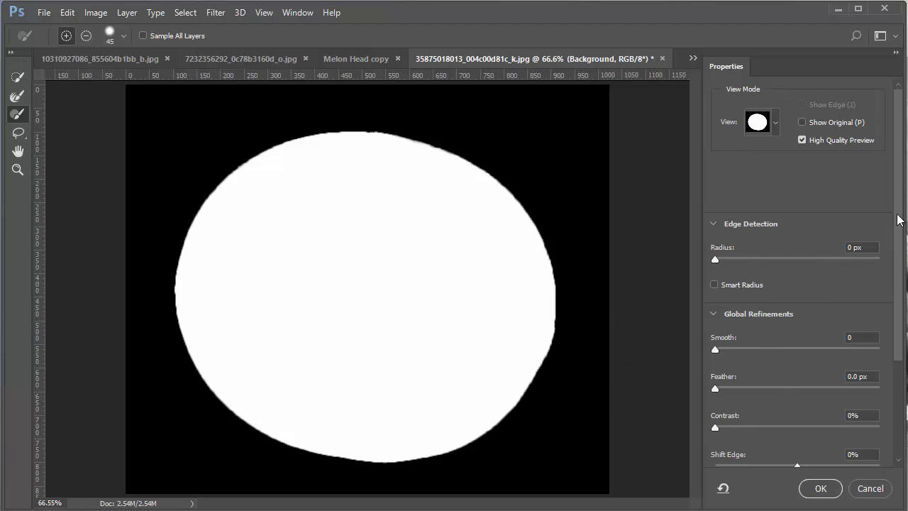
Set the Smooth value of the mask's global refinements to 63
{"action": "left_click_drag", "start_coordinate": [899, 220], "coordinate": [879, 317]}
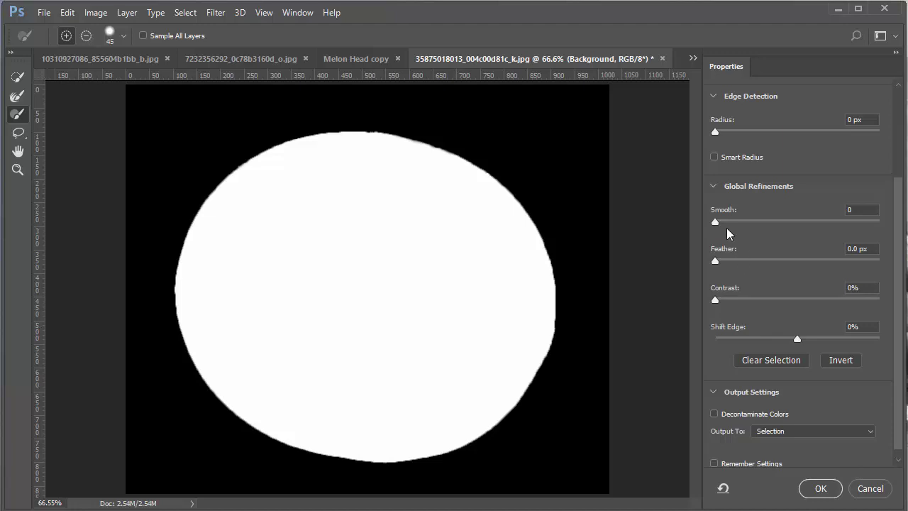
{"action": "left_click_drag", "start_coordinate": [714, 223], "coordinate": [787, 235]}
{"action": "left_click_drag", "start_coordinate": [788, 222], "coordinate": [821, 235]}
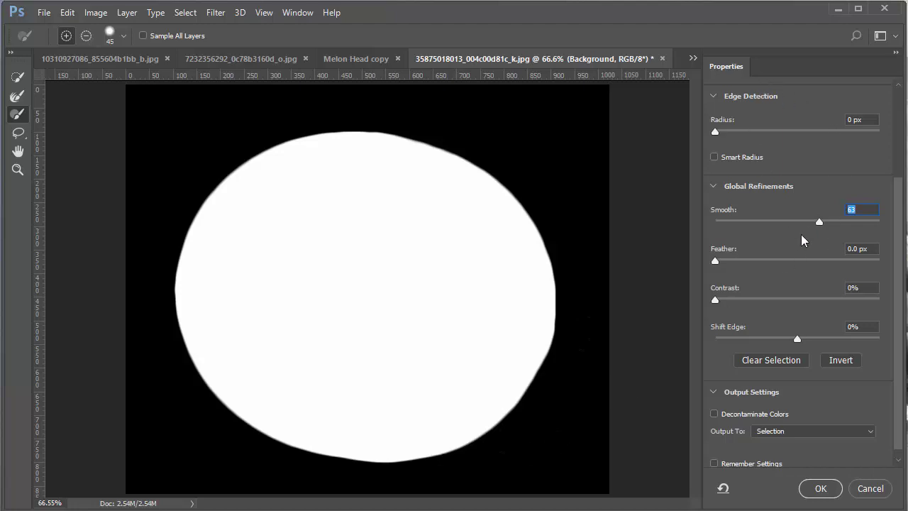
Preview the melon cutout in the On Black and On White views, and return to Black & White
{"action": "scroll", "coordinate": [801, 240], "scroll_direction": "up", "scroll_amount": 3}
{"action": "scroll", "coordinate": [801, 240], "scroll_direction": "up", "scroll_amount": 1}
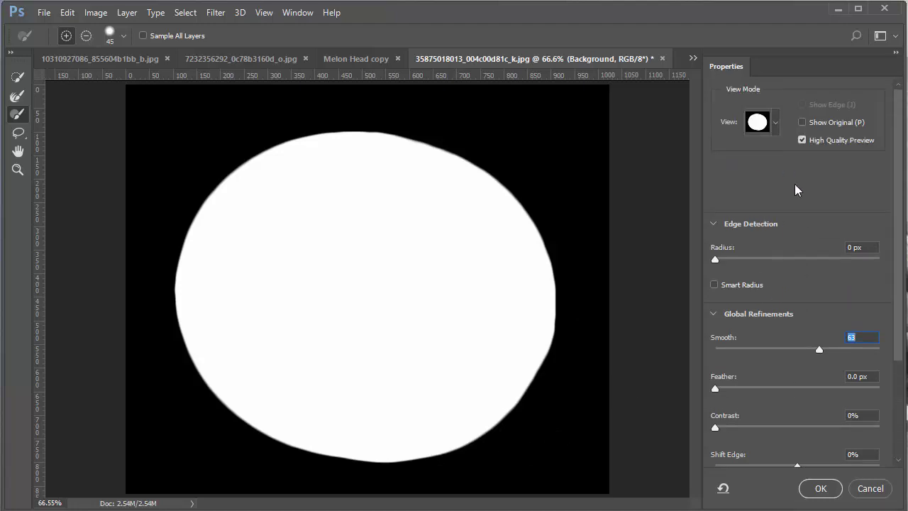
{"action": "left_click", "coordinate": [776, 126]}
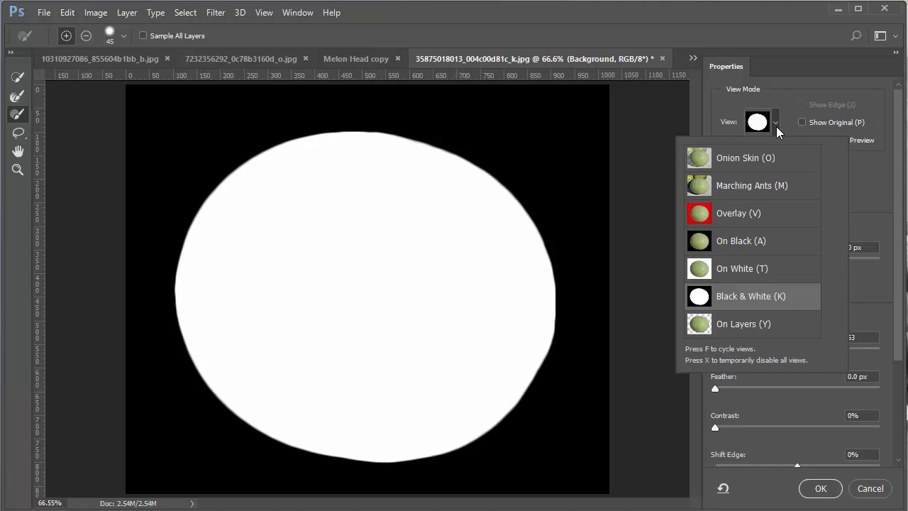
{"action": "left_click", "coordinate": [752, 242]}
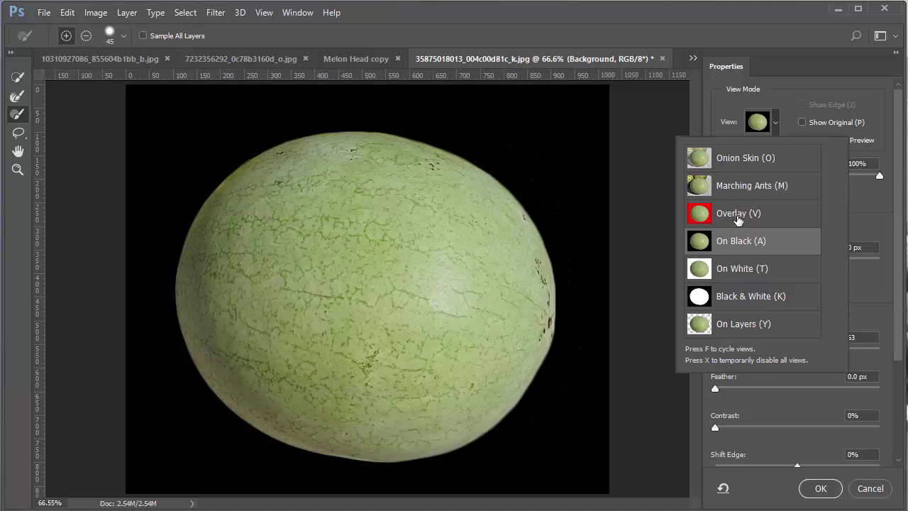
{"action": "left_click", "coordinate": [740, 270]}
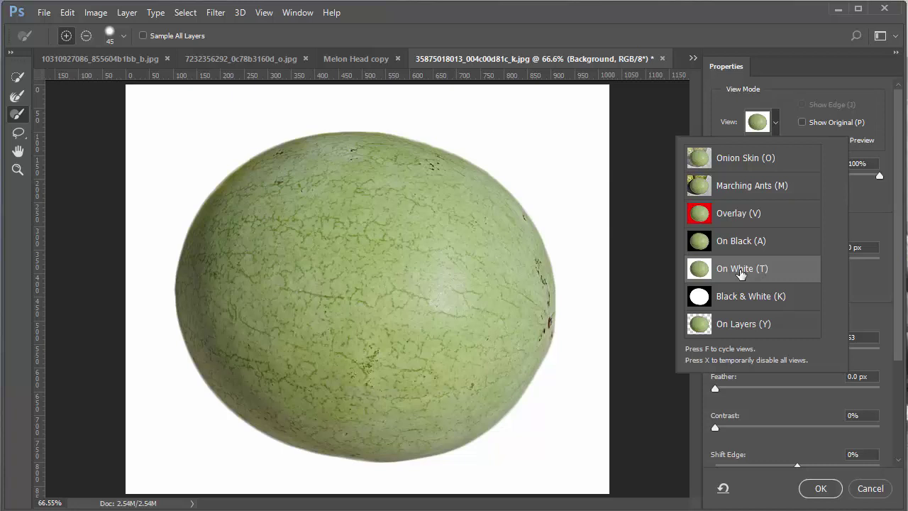
{"action": "left_click", "coordinate": [746, 303]}
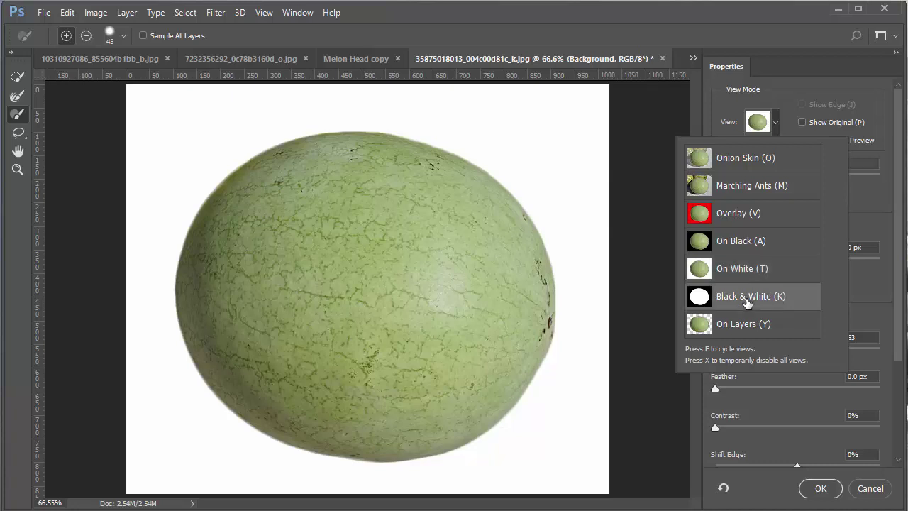
{"action": "left_click", "coordinate": [837, 81]}
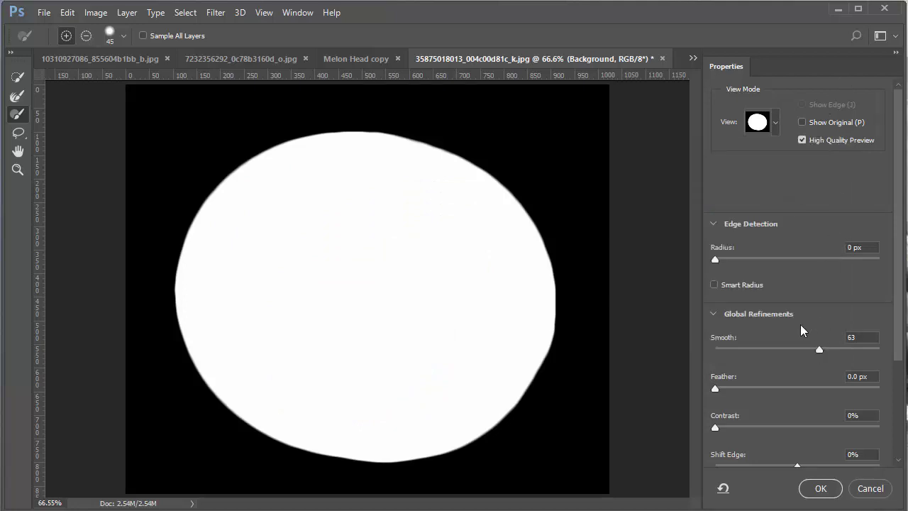
Compare the smoothed melon cutout against black and white backgrounds, and show the mask in Black & White again
{"action": "left_click", "coordinate": [773, 125]}
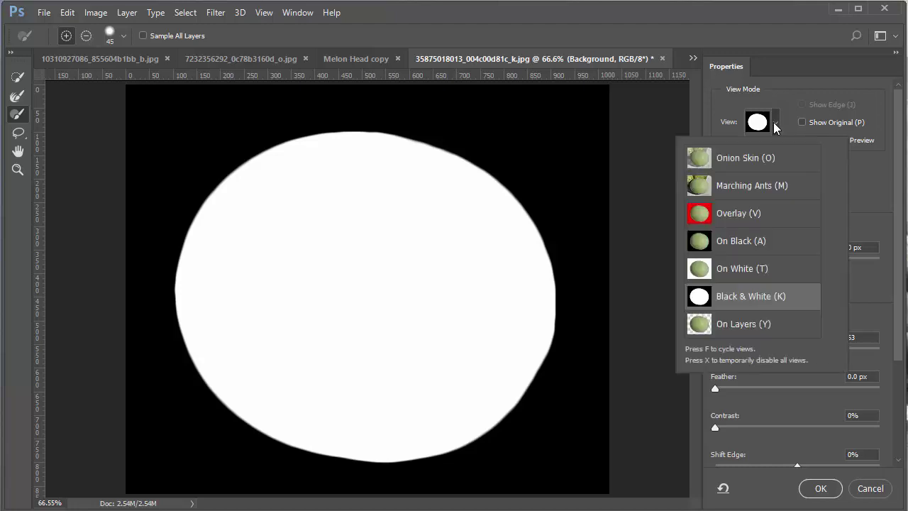
{"action": "left_click", "coordinate": [755, 241]}
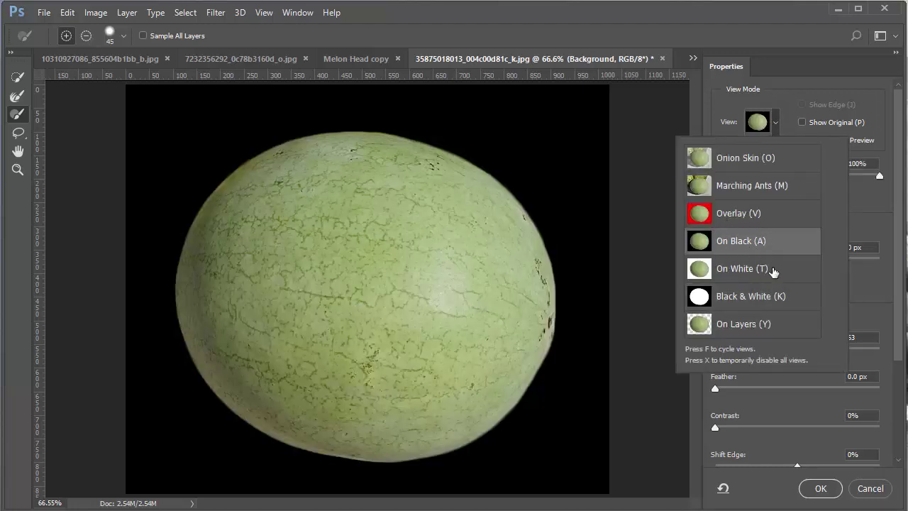
{"action": "left_click", "coordinate": [771, 269]}
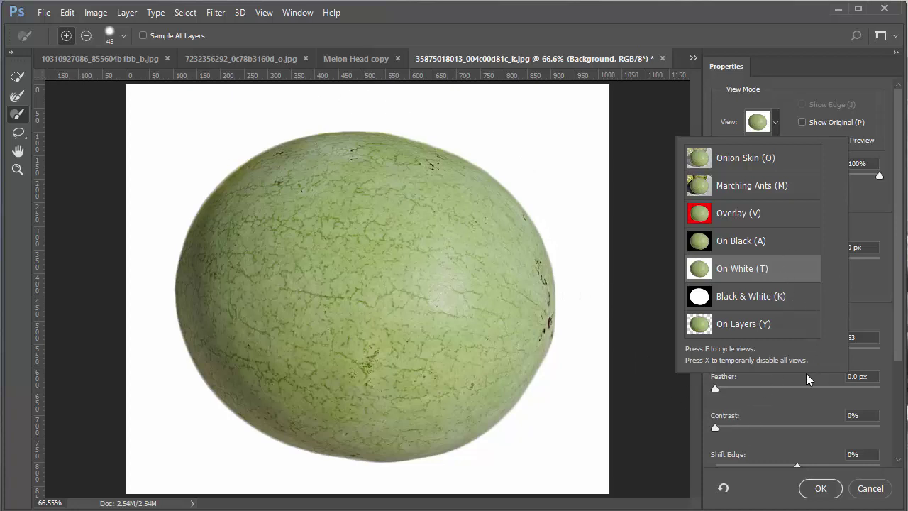
{"action": "left_click", "coordinate": [864, 79]}
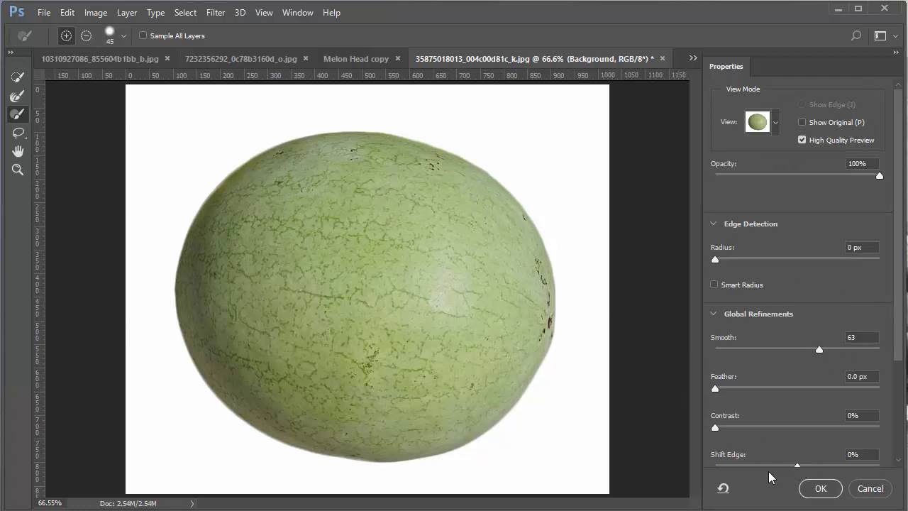
{"action": "mouse_move", "coordinate": [797, 467]}
{"action": "left_mouse_down"}
{"action": "mouse_move", "coordinate": [763, 471]}
{"action": "mouse_move", "coordinate": [797, 477]}
{"action": "left_mouse_up"}
{"action": "left_click", "coordinate": [776, 122]}
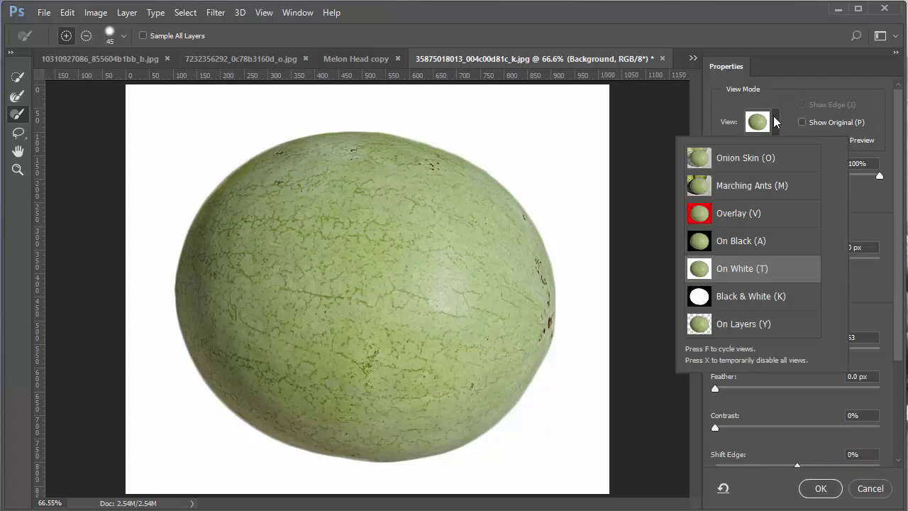
{"action": "left_click", "coordinate": [750, 295]}
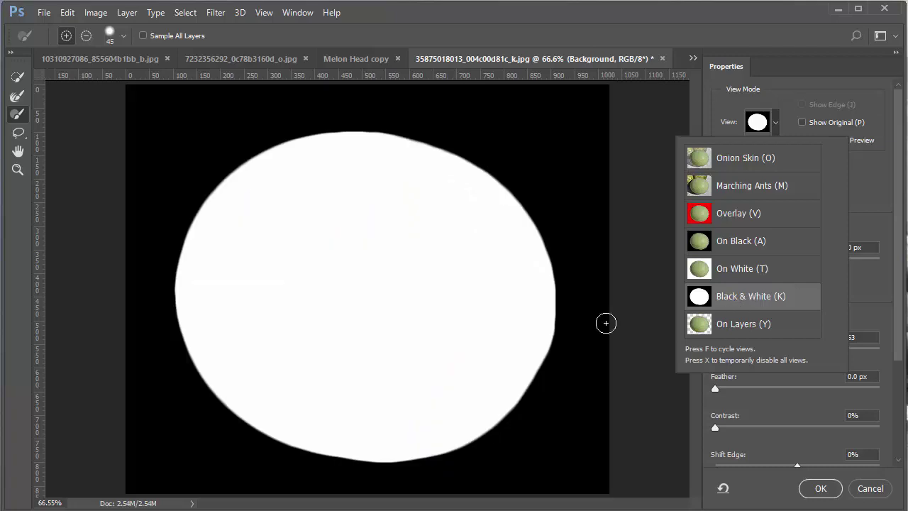
Harden the melon mask's blurry edge by setting Contrast to 27%, judging it close up along the upper edge
{"action": "left_click", "coordinate": [18, 169]}
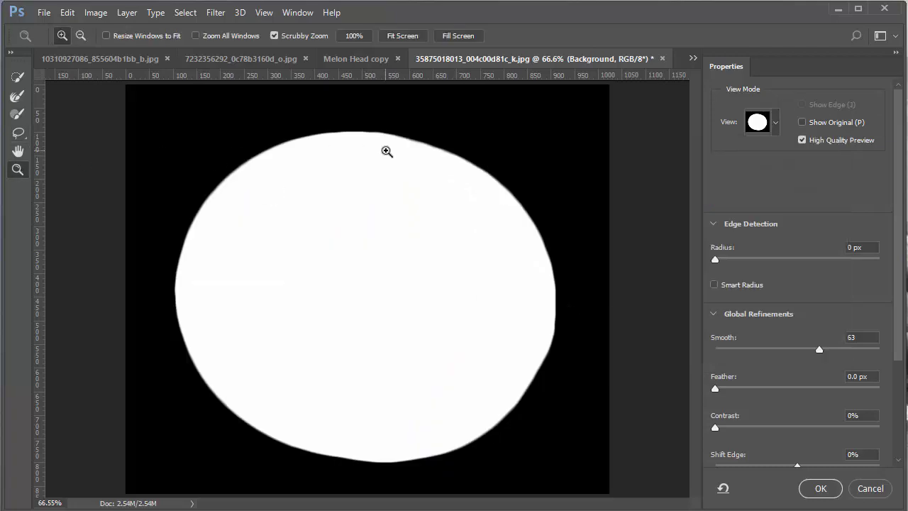
{"action": "left_click_drag", "start_coordinate": [413, 149], "coordinate": [543, 137]}
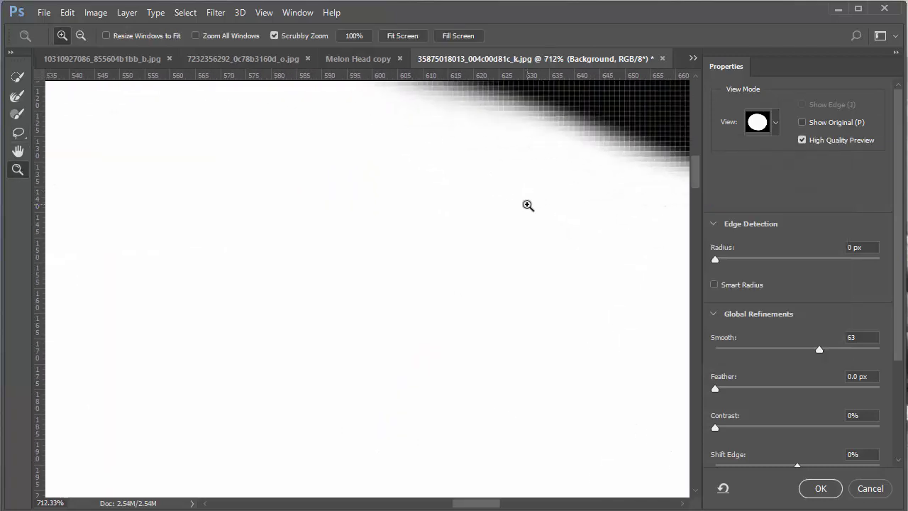
{"action": "left_click_drag", "start_coordinate": [468, 279], "coordinate": [446, 324]}
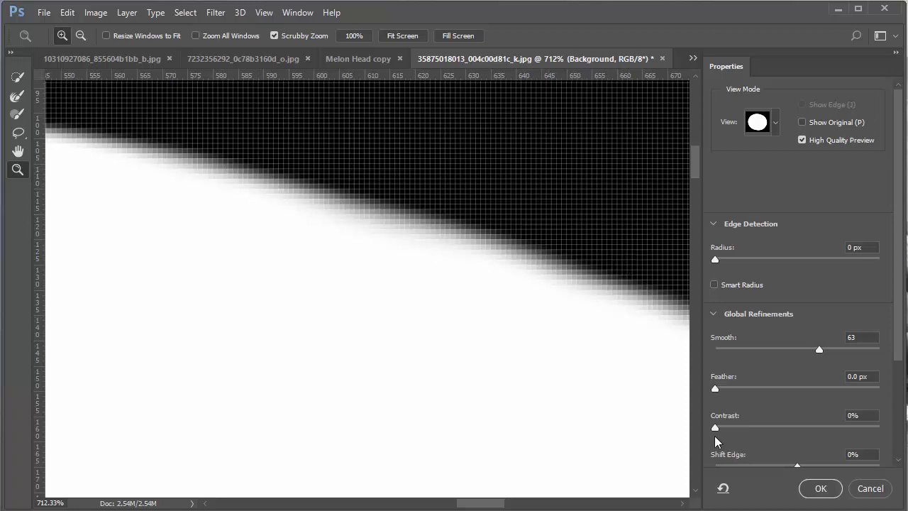
{"action": "left_click_drag", "start_coordinate": [714, 428], "coordinate": [880, 427]}
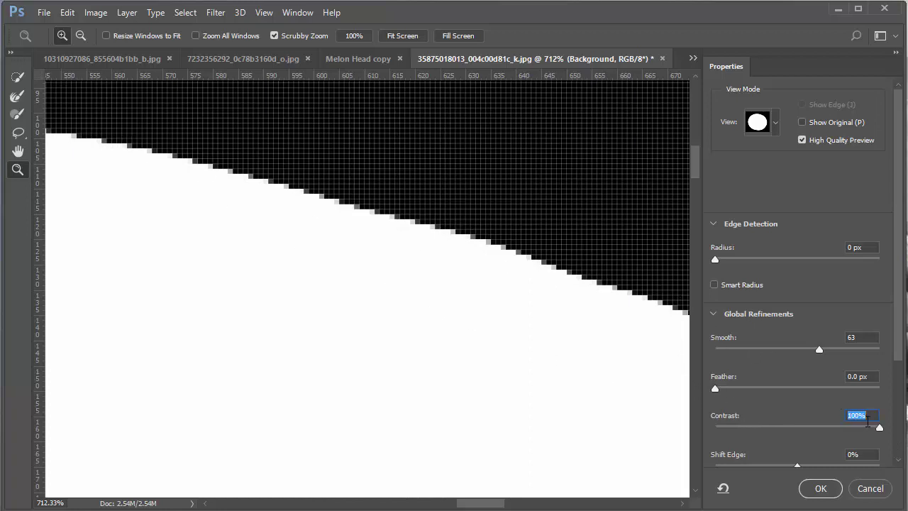
{"action": "left_click_drag", "start_coordinate": [879, 429], "coordinate": [781, 432]}
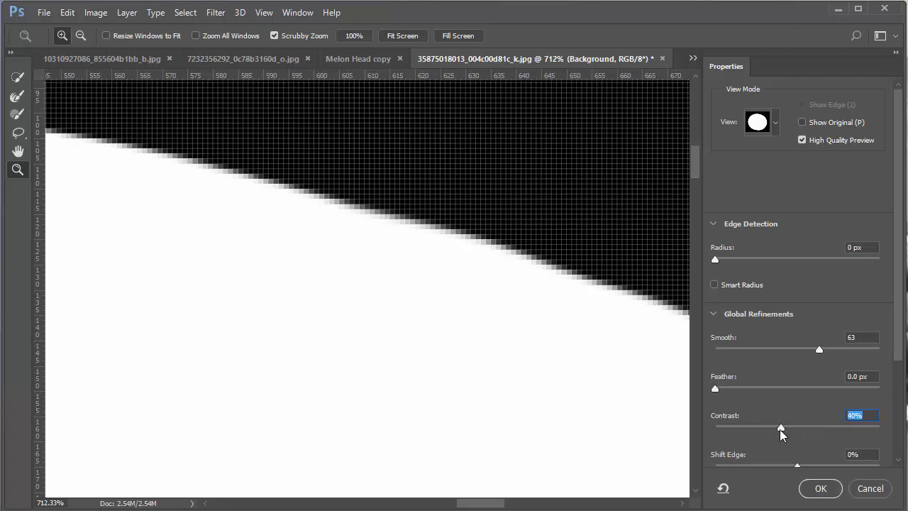
{"action": "left_click_drag", "start_coordinate": [780, 429], "coordinate": [758, 429]}
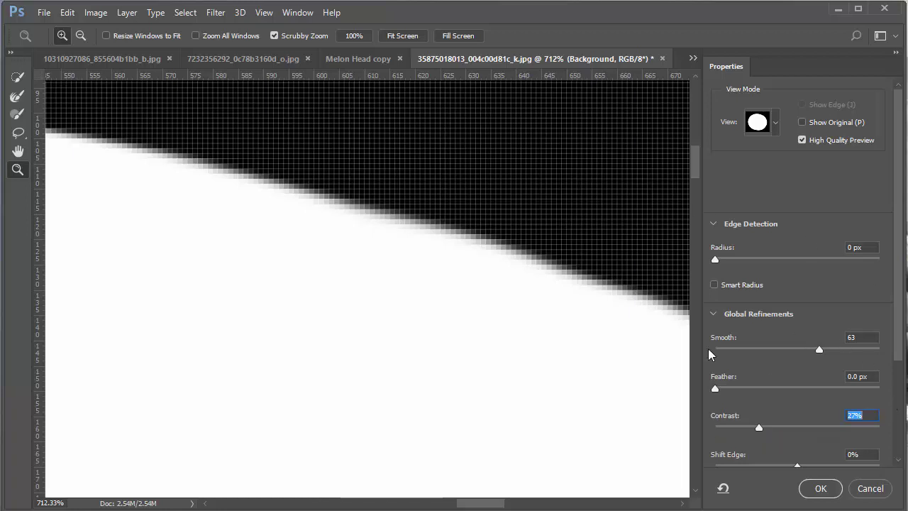
Check the melon's edge close up and in full in the On White view, and accept the Select and Mask refinements
{"action": "left_click", "coordinate": [771, 128]}
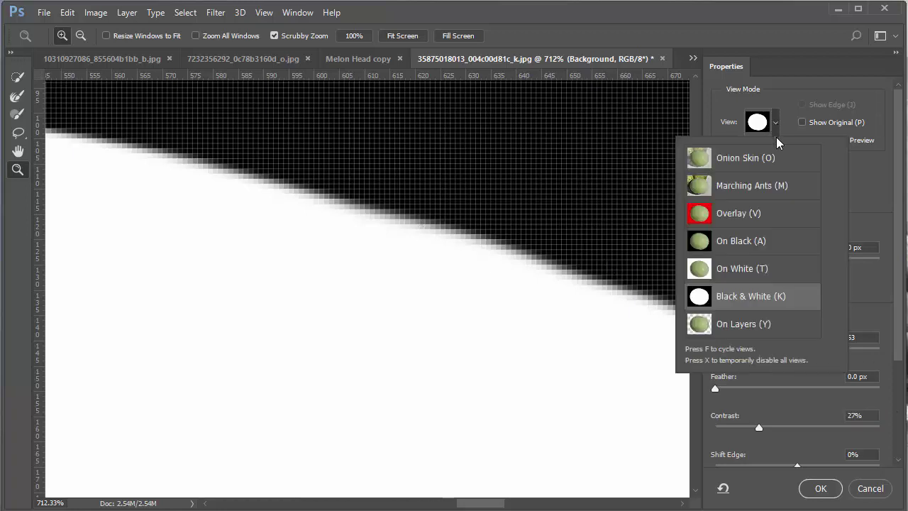
{"action": "left_click", "coordinate": [749, 272]}
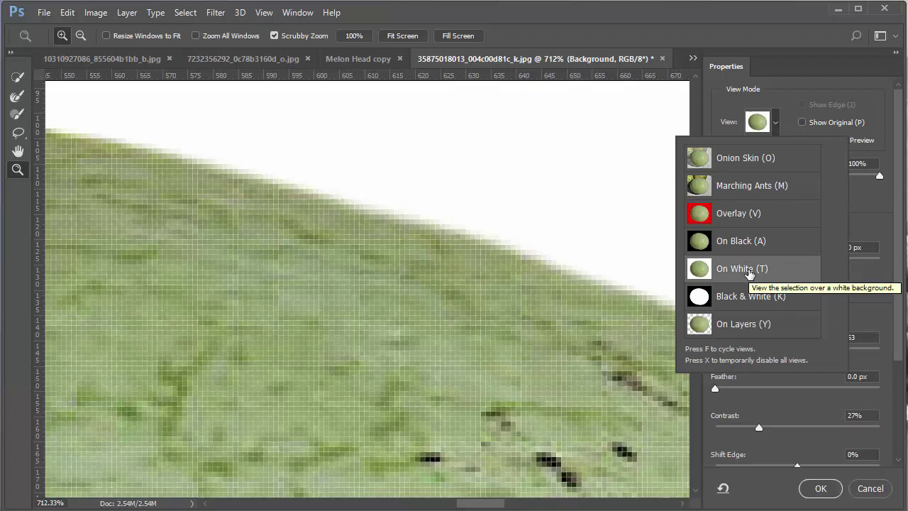
{"action": "left_click", "coordinate": [678, 117]}
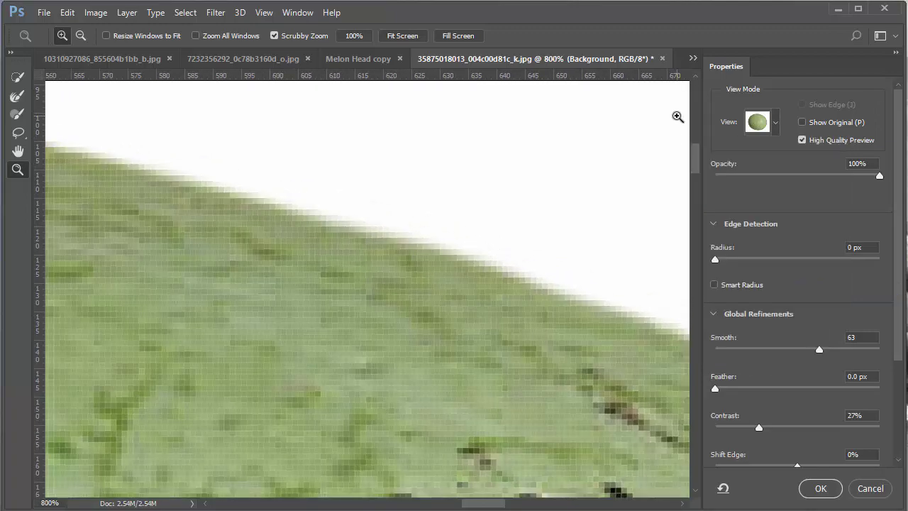
{"action": "key", "text": "ctrl+0"}
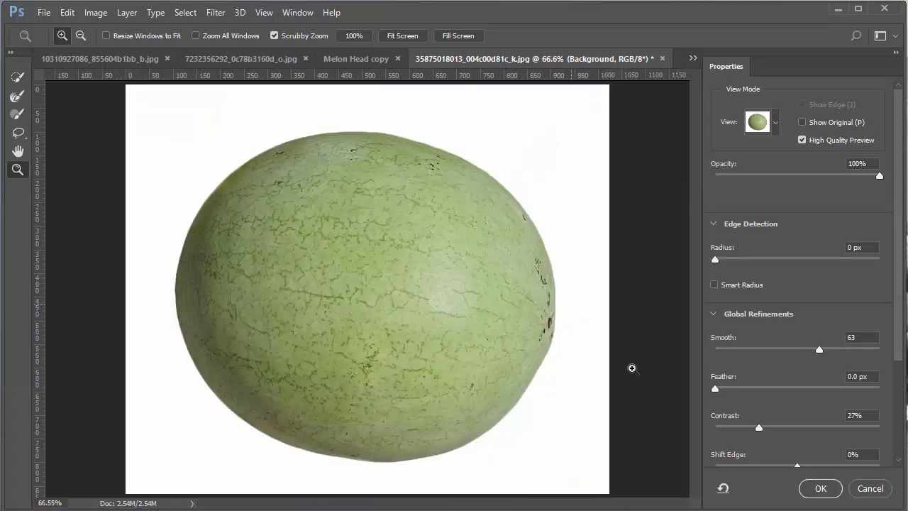
{"action": "left_click", "coordinate": [822, 489]}
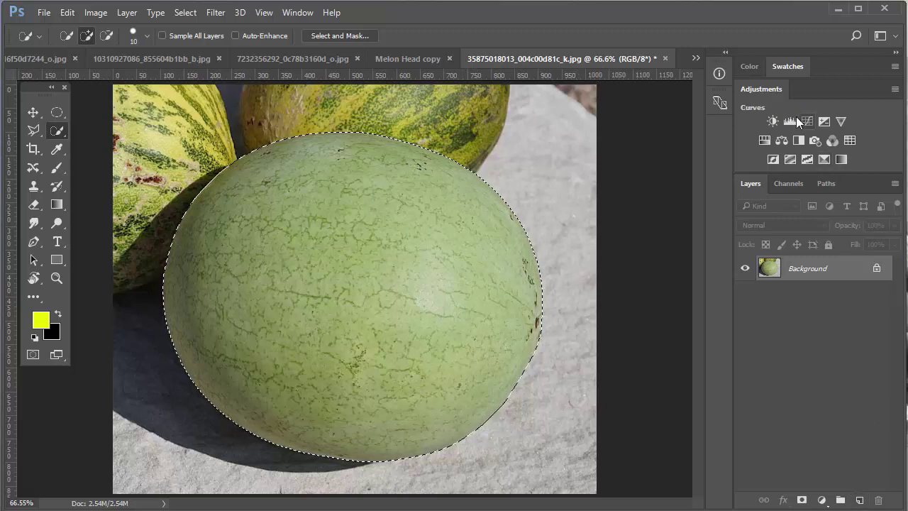
Add a layer mask to the melon photo's Background layer from the refined selection
{"action": "left_click", "coordinate": [794, 184]}
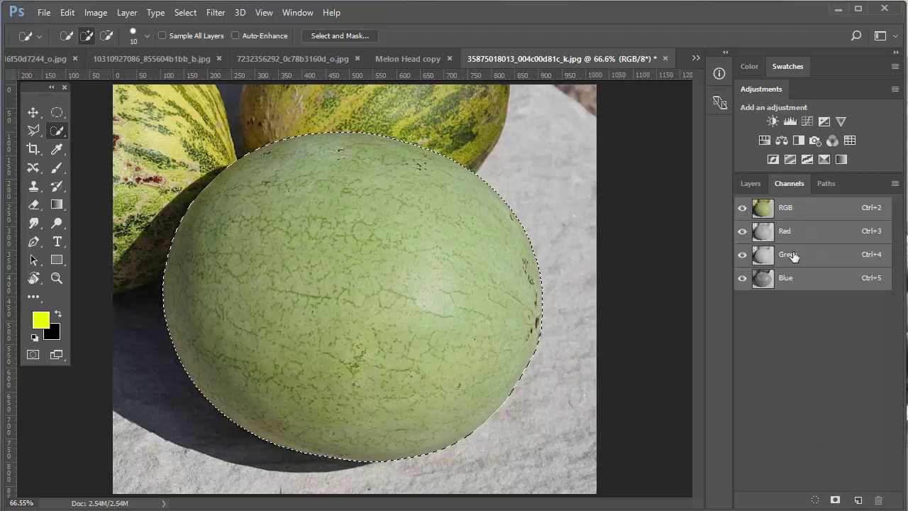
{"action": "left_click", "coordinate": [751, 184]}
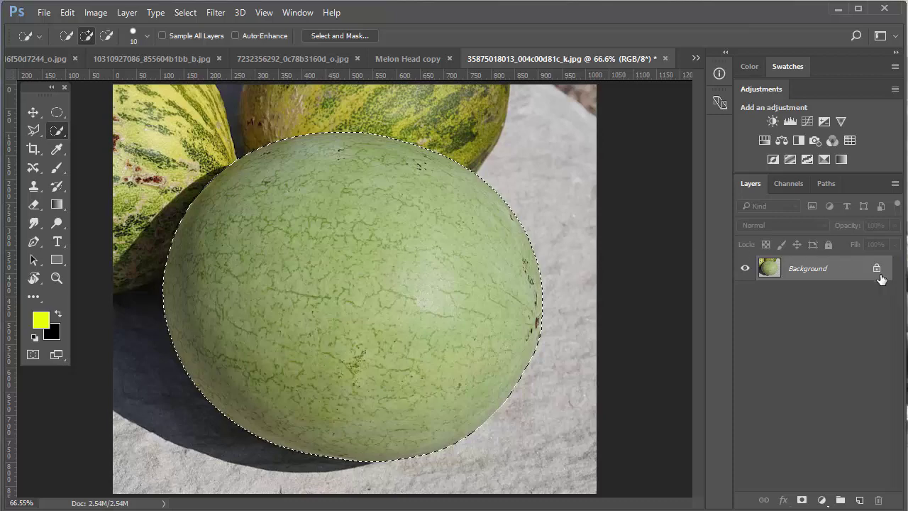
{"action": "left_click", "coordinate": [801, 501]}
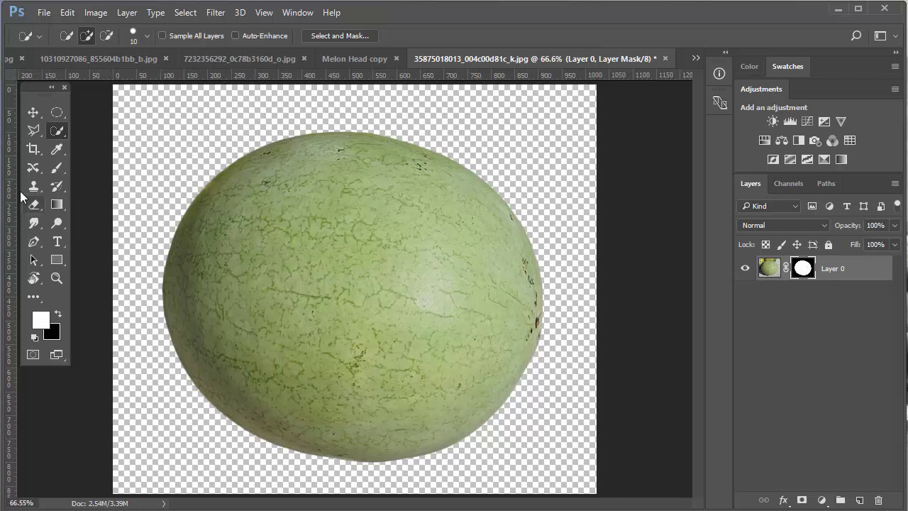
Set the Brush tool to Normal mode with 100% opacity
{"action": "left_click", "coordinate": [56, 169]}
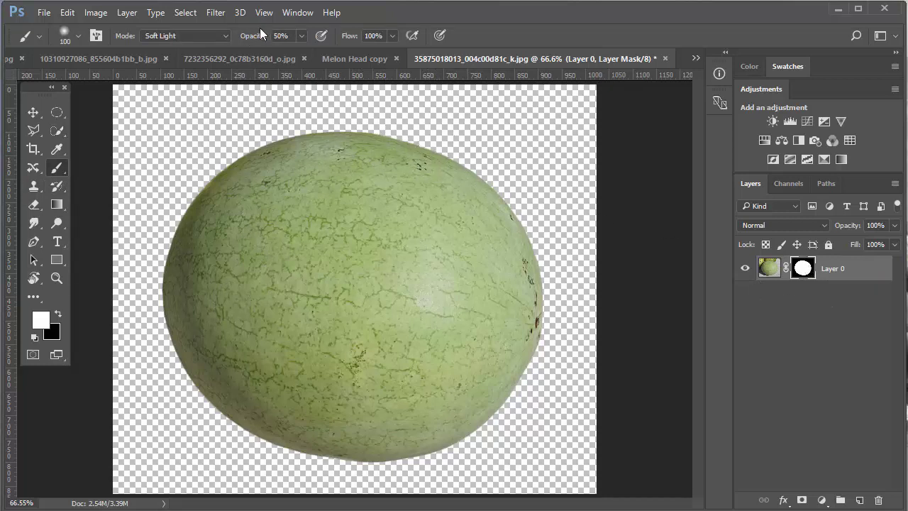
{"action": "left_click", "coordinate": [300, 38]}
{"action": "left_click_drag", "start_coordinate": [300, 54], "coordinate": [357, 69]}
{"action": "left_click", "coordinate": [225, 34]}
{"action": "left_click", "coordinate": [204, 47]}
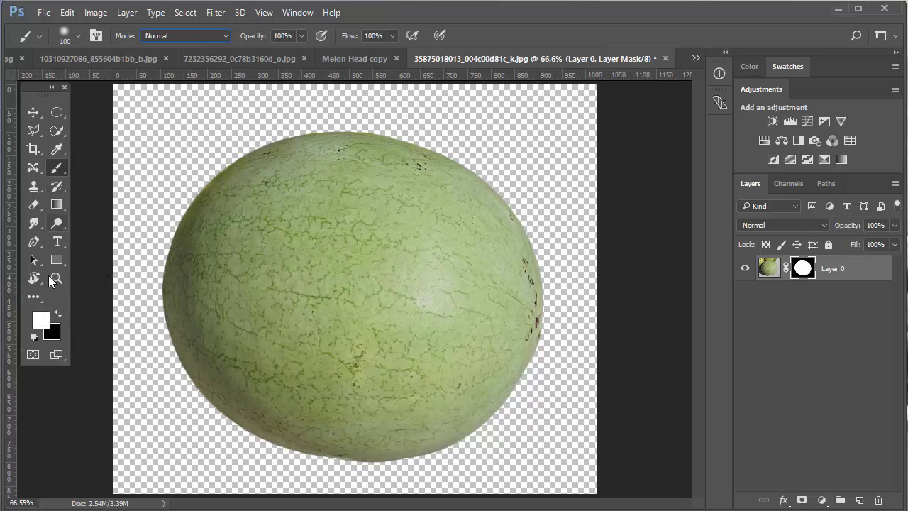
Paint white on the layer mask beyond the melon's upper edge to reveal the photo, and black to hide parts of the melon
{"action": "left_click_drag", "start_coordinate": [459, 162], "coordinate": [480, 148]}
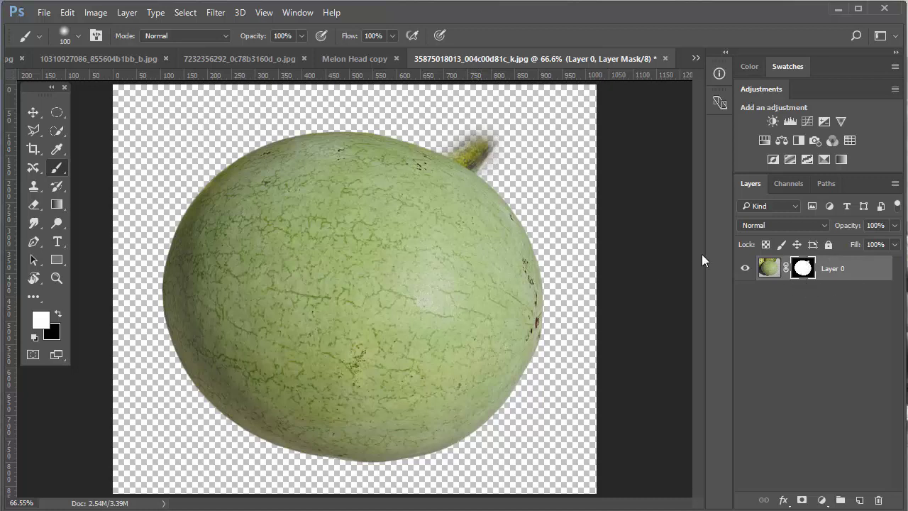
{"action": "left_click", "coordinate": [58, 314]}
{"action": "mouse_move", "coordinate": [512, 137]}
{"action": "left_mouse_down"}
{"action": "mouse_move", "coordinate": [493, 156]}
{"action": "mouse_move", "coordinate": [490, 186]}
{"action": "mouse_move", "coordinate": [535, 252]}
{"action": "mouse_move", "coordinate": [541, 309]}
{"action": "left_mouse_up"}
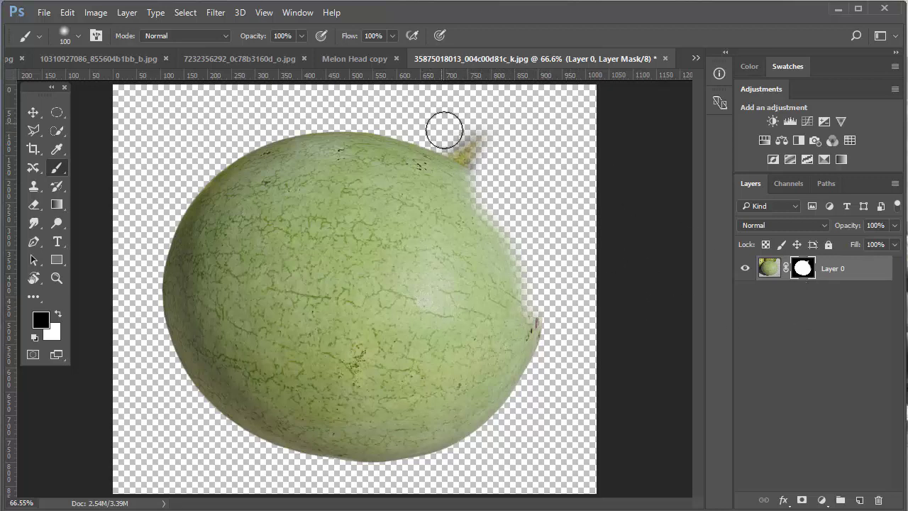
{"action": "left_click_drag", "start_coordinate": [446, 132], "coordinate": [548, 228]}
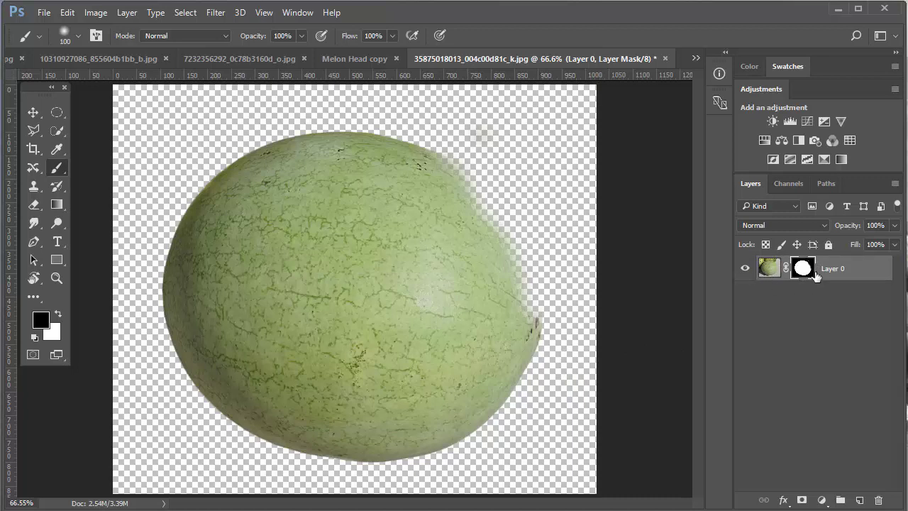
Delete the melon's layer mask without applying it, and undo the deletion
{"action": "left_click_drag", "start_coordinate": [812, 274], "coordinate": [879, 500]}
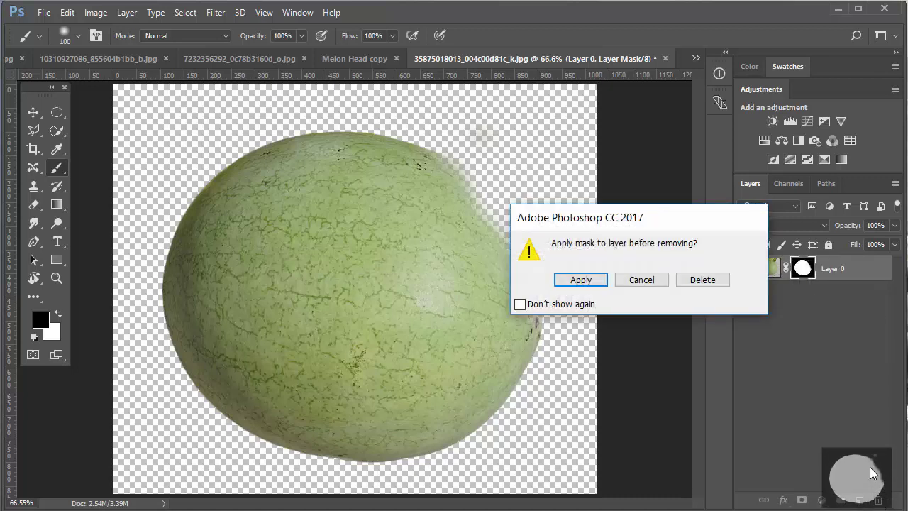
{"action": "left_click", "coordinate": [693, 283]}
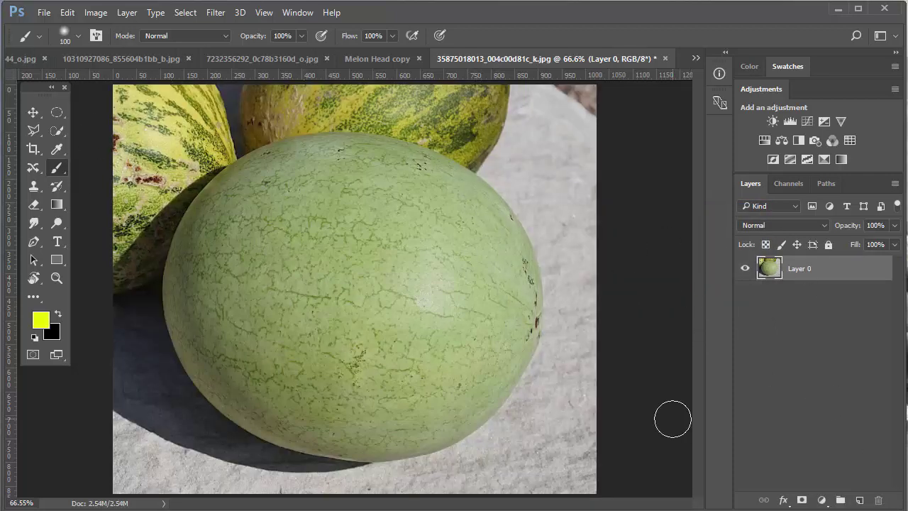
{"action": "key", "text": "ctrl+z"}
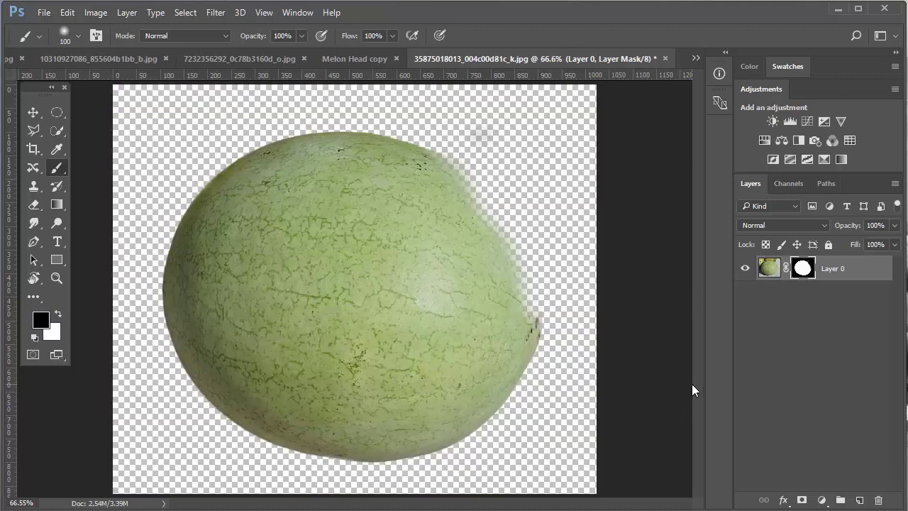
Undo the white and black brush strokes on the melon's layer mask
{"action": "key", "text": "ctrl+alt+z"}
{"action": "key", "text": "ctrl+alt+z"}
{"action": "key", "text": "ctrl+alt+z"}
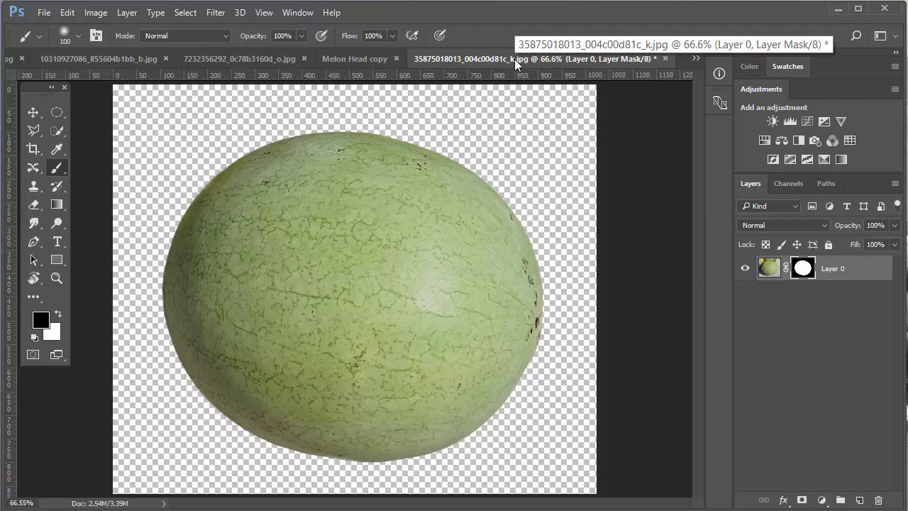
Copy the masked melon layer into the Melon Head copy document, minimize the melon photo's window, and position the melon near the page's centre
{"action": "left_click_drag", "start_coordinate": [514, 59], "coordinate": [446, 343]}
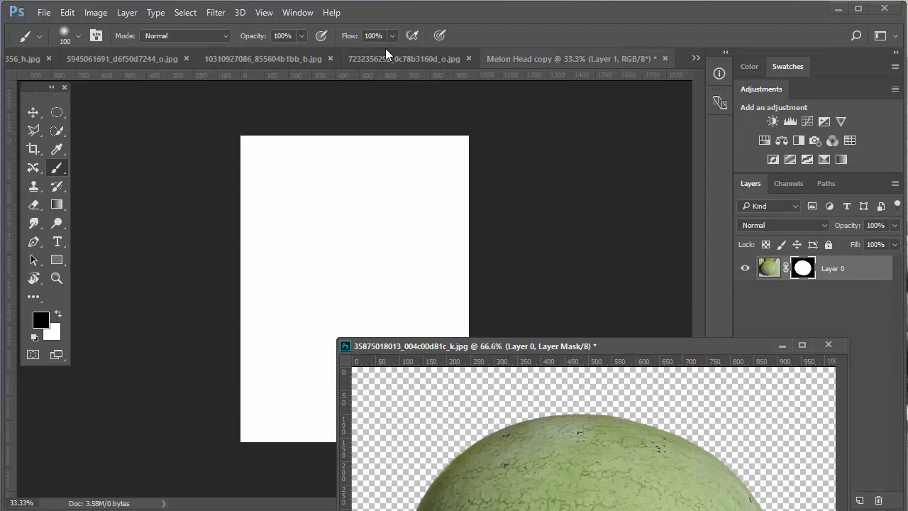
{"action": "left_click", "coordinate": [32, 112]}
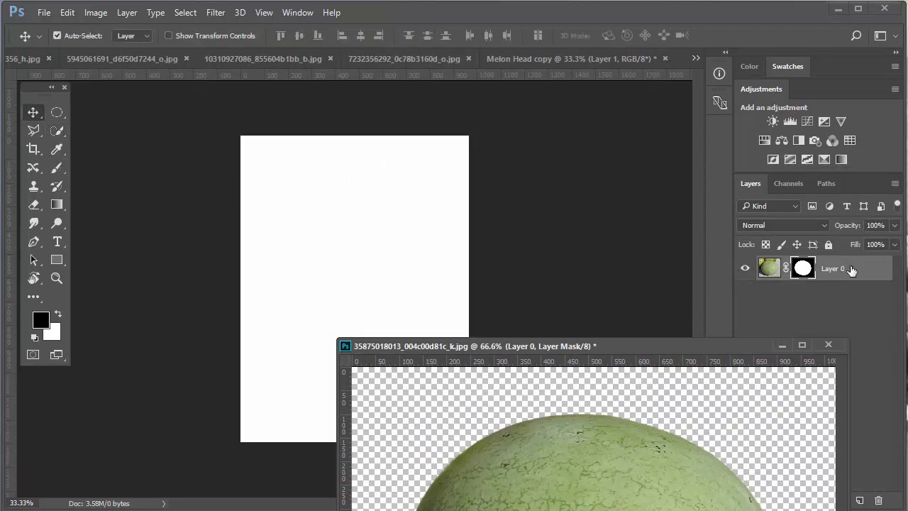
{"action": "left_click_drag", "start_coordinate": [853, 273], "coordinate": [404, 256]}
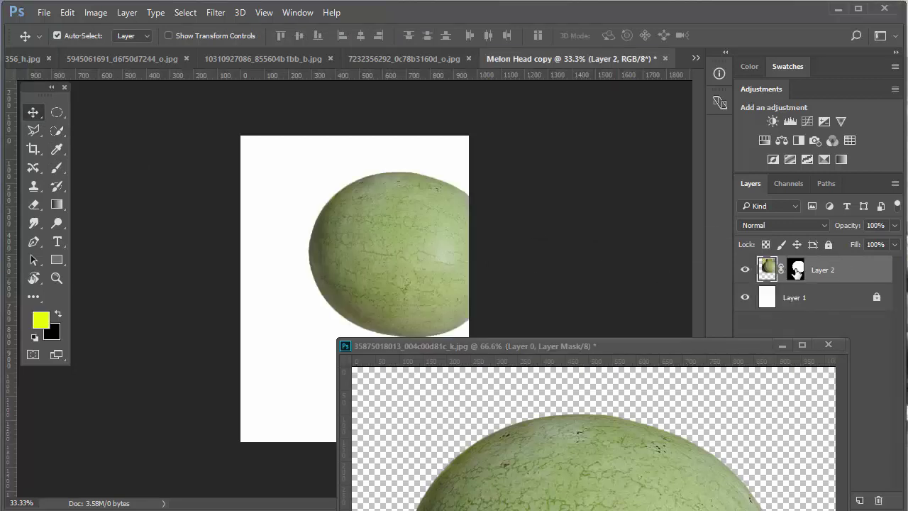
{"action": "left_click", "coordinate": [779, 345]}
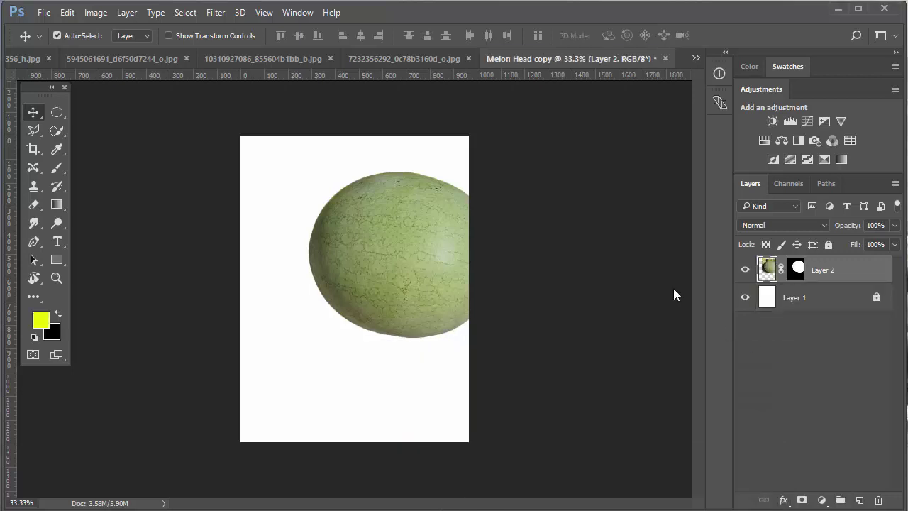
{"action": "left_click_drag", "start_coordinate": [370, 257], "coordinate": [335, 281]}
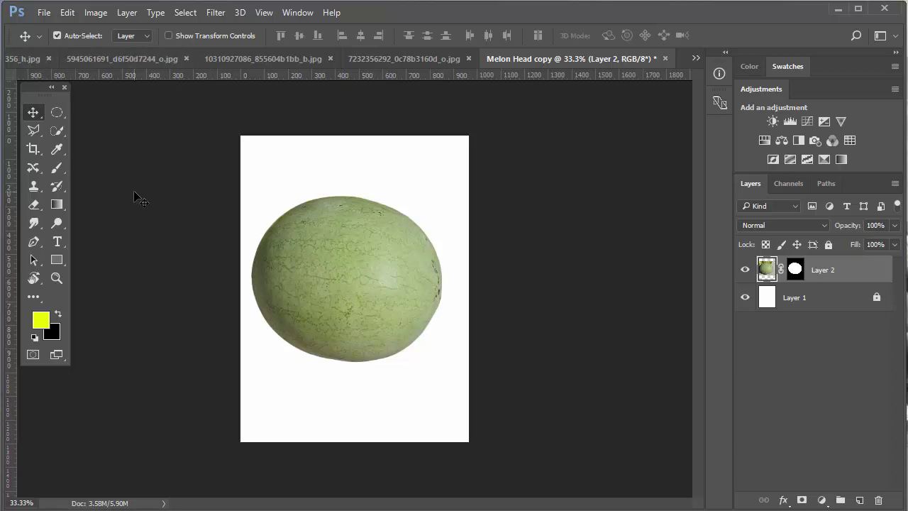
{"action": "left_click", "coordinate": [68, 13]}
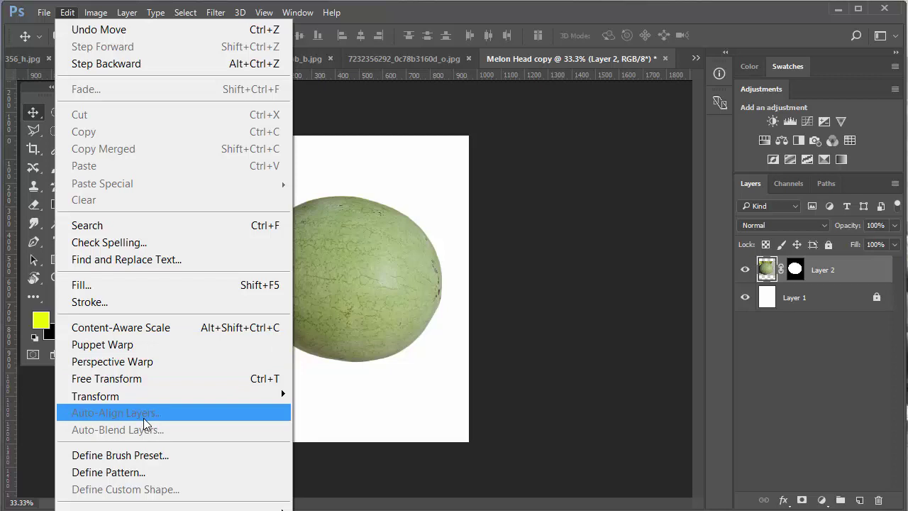
{"action": "left_click", "coordinate": [141, 380]}
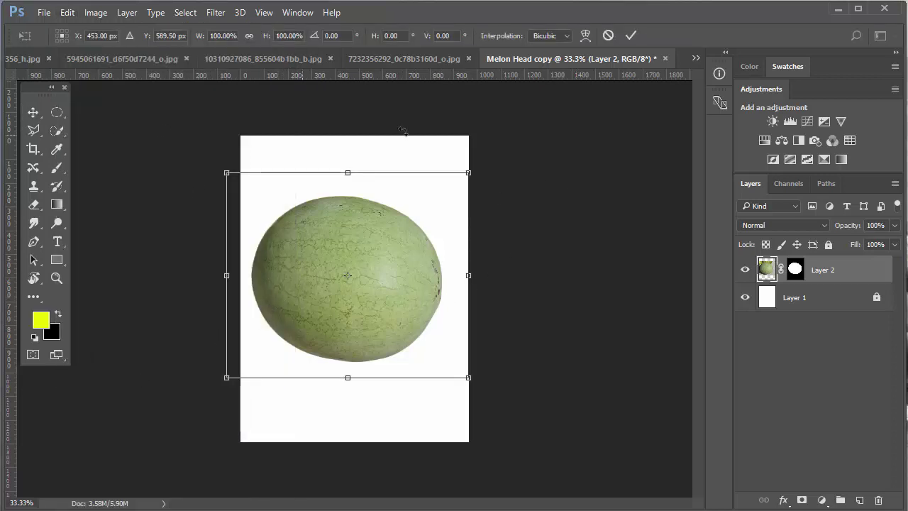
{"action": "left_click", "coordinate": [606, 35]}
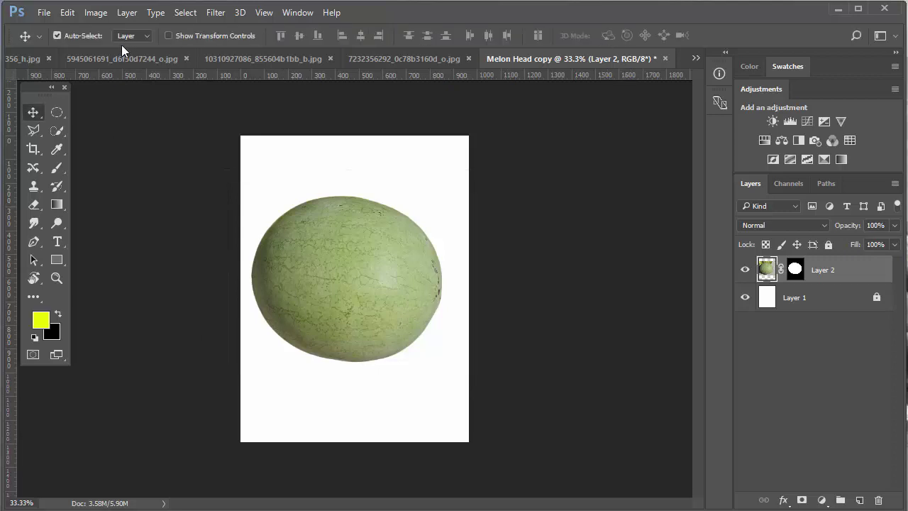
Show transform controls, rotate the melon layer to about -98.2° so it stands upright, and position it near the page's centre
{"action": "left_click", "coordinate": [168, 36]}
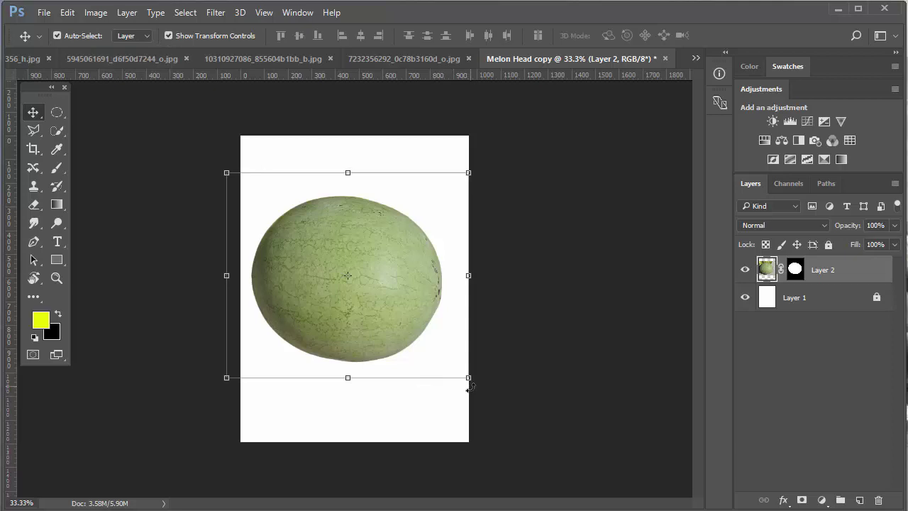
{"action": "left_click_drag", "start_coordinate": [473, 387], "coordinate": [452, 131]}
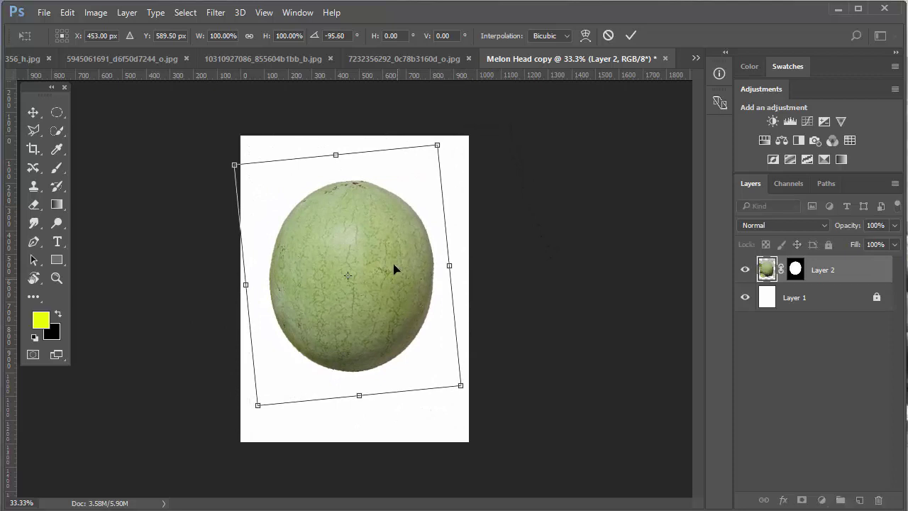
{"action": "left_click_drag", "start_coordinate": [351, 232], "coordinate": [362, 235]}
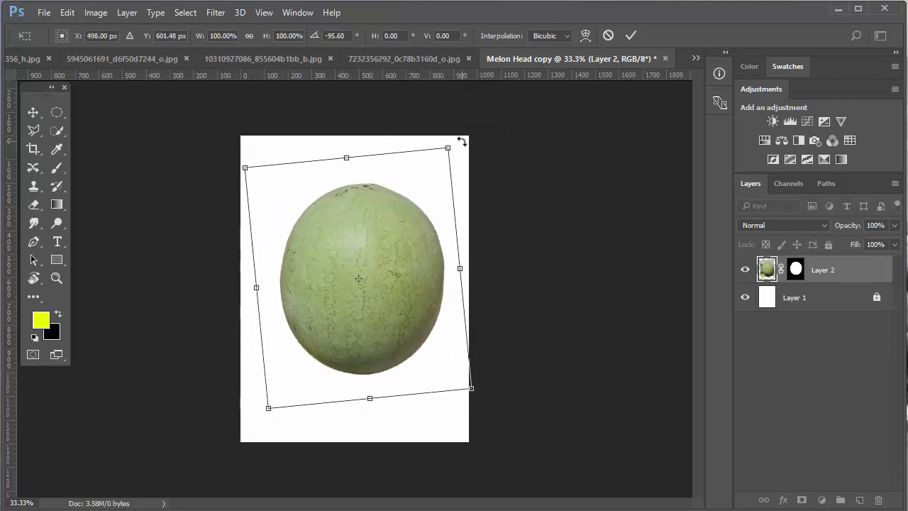
{"action": "left_click_drag", "start_coordinate": [461, 142], "coordinate": [455, 138]}
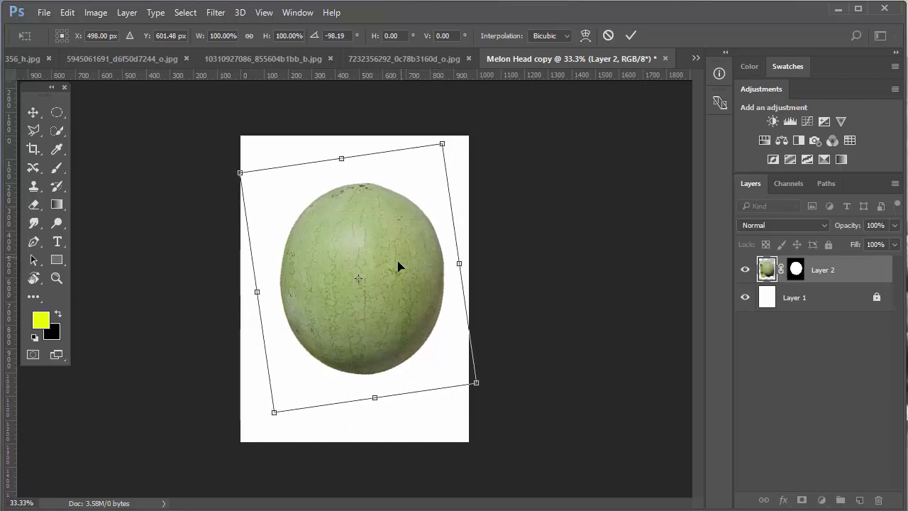
{"action": "left_click_drag", "start_coordinate": [399, 266], "coordinate": [396, 273]}
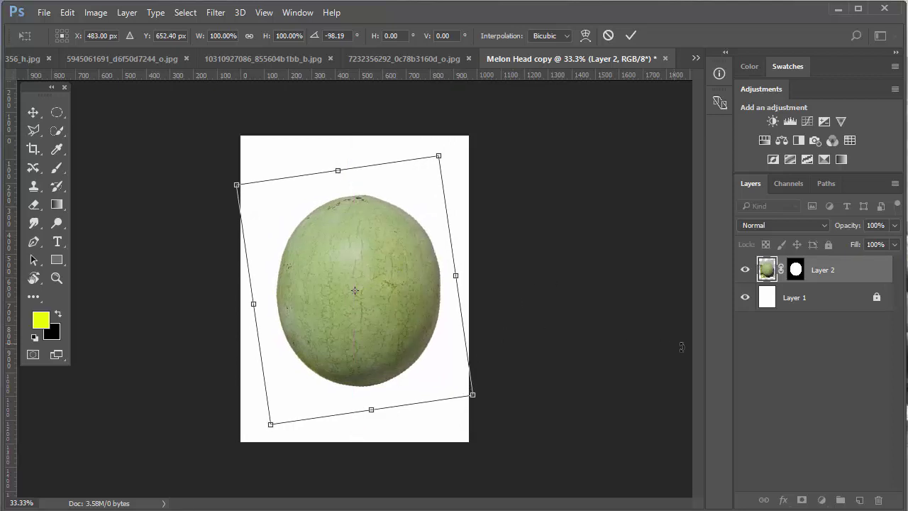
{"action": "left_click", "coordinate": [631, 35]}
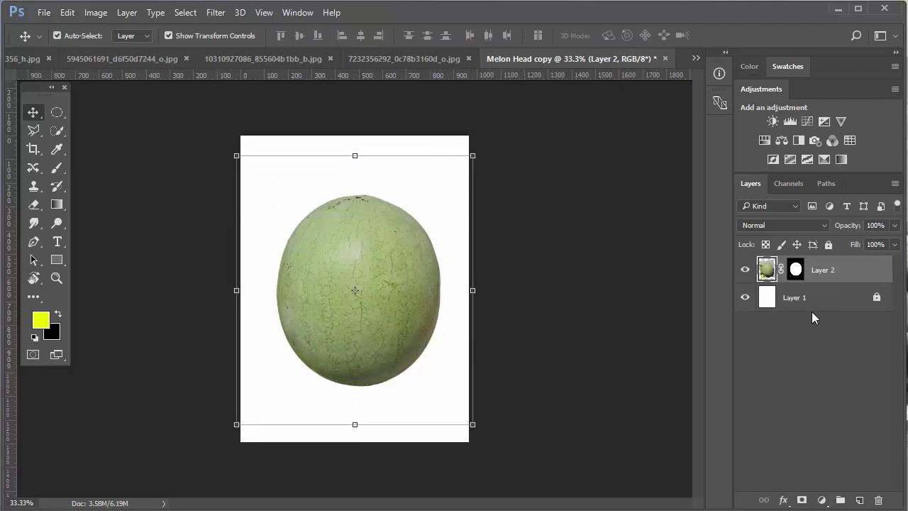
Rename the melon's layer as head
{"action": "double_click", "coordinate": [825, 270]}
{"action": "type", "text": "head"}
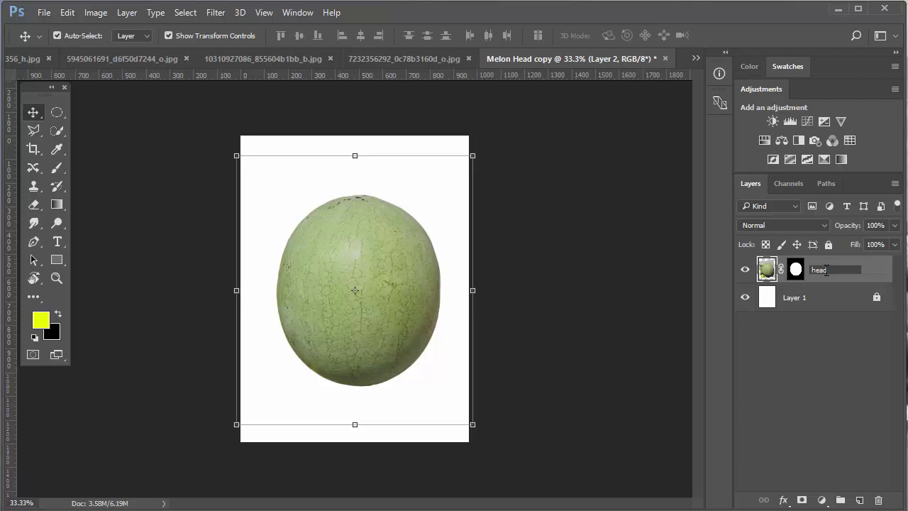
{"action": "key", "text": "Return"}
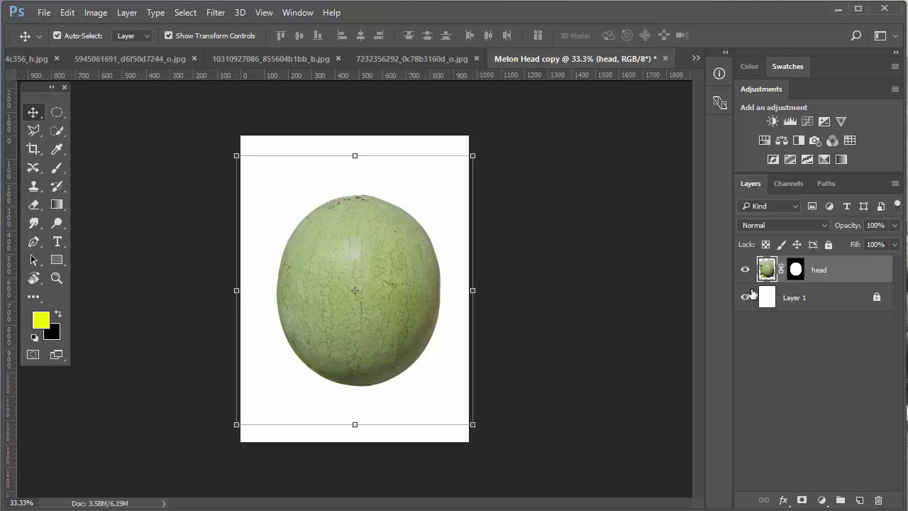
{"action": "left_click", "coordinate": [612, 231]}
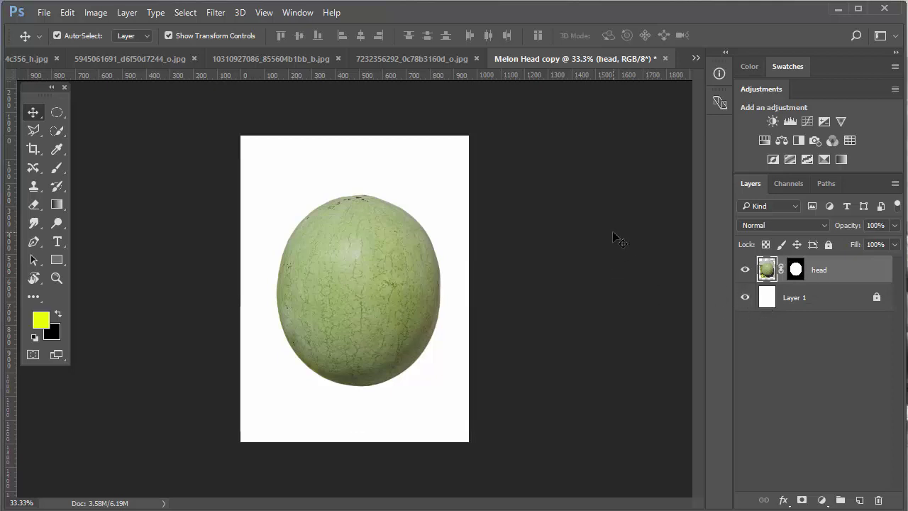